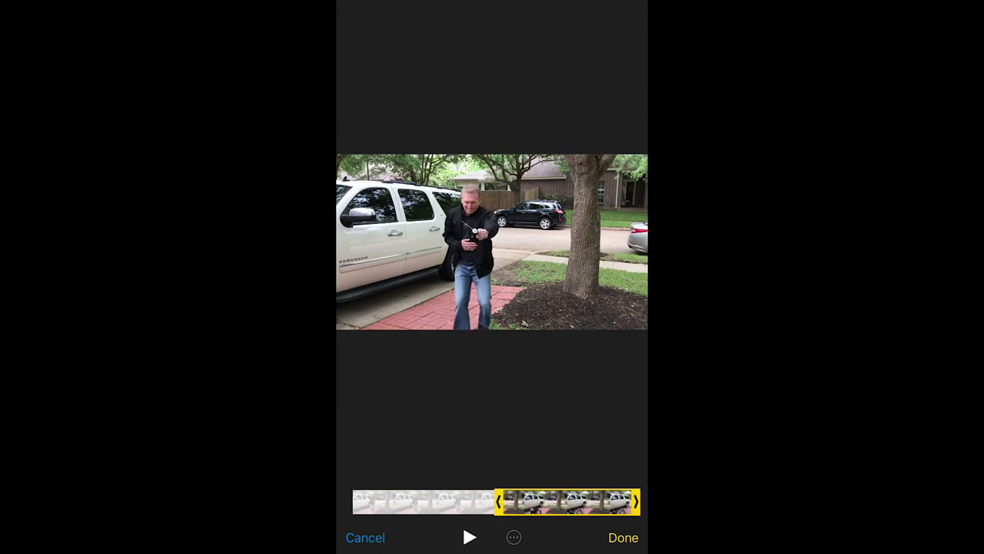
- Trim the end of the video so it stops with the man lying on the ground, save it, and return to the album
drag(636, 501, 575, 501)
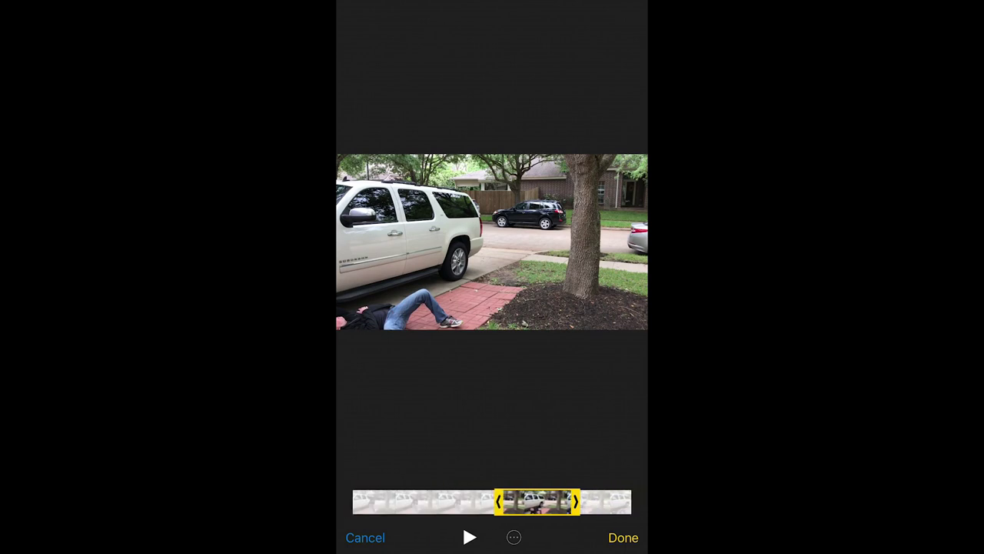
click(623, 538)
click(492, 475)
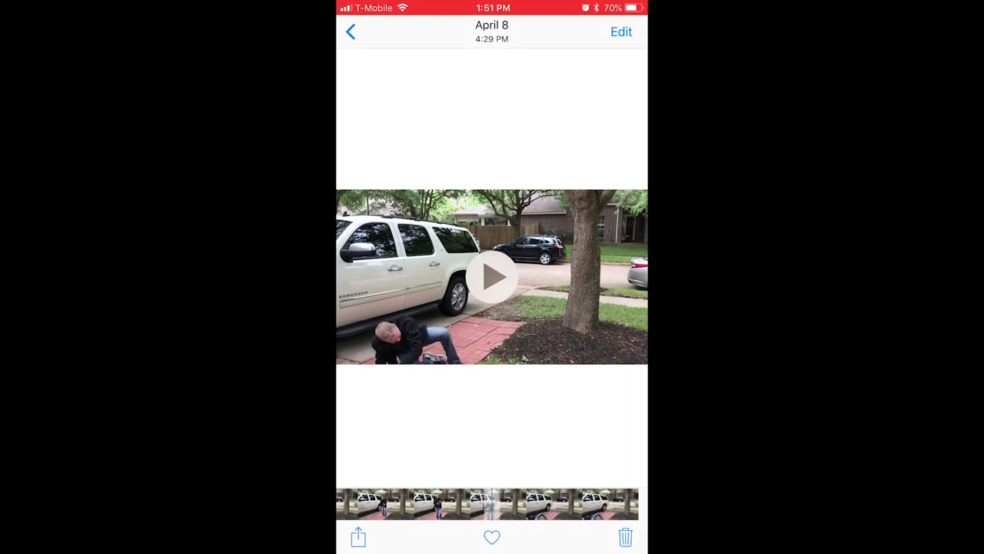
click(350, 31)
click(374, 292)
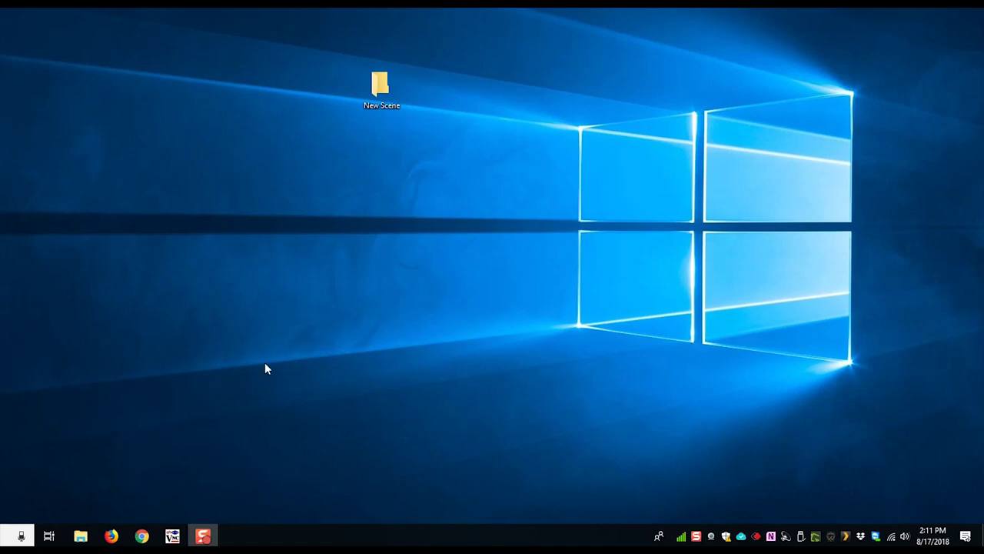
- Switch to File Explorer and open the connected iPhone's Internal Storage > DCIM > 103APPLE folder
click(80, 537)
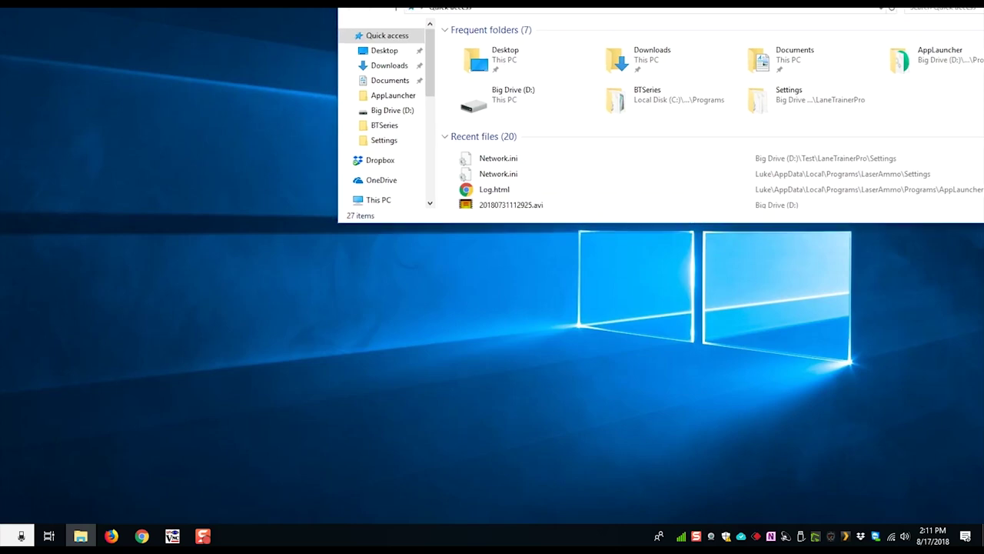
drag(846, 12, 543, 134)
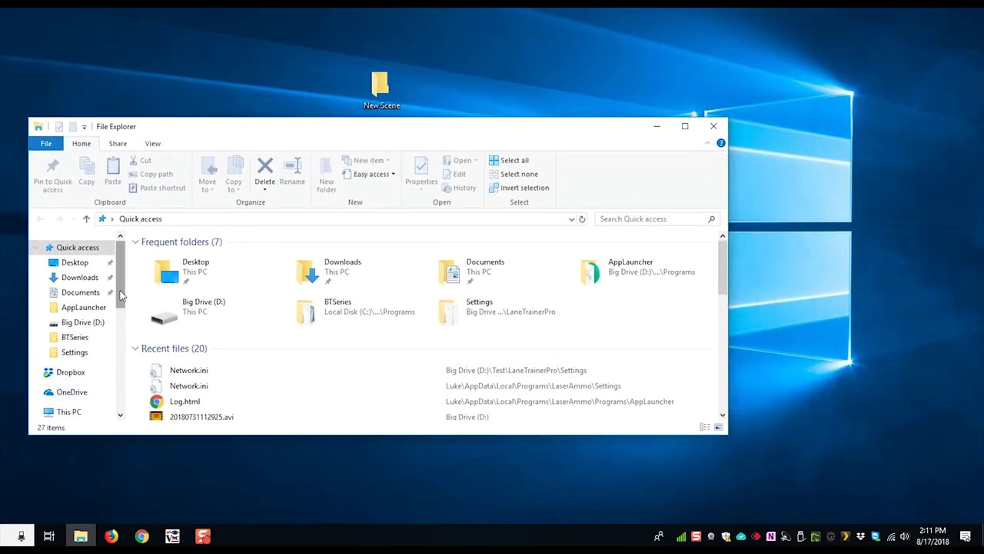
scroll(121, 302, down, 1)
scroll(121, 302, down, 1)
click(68, 357)
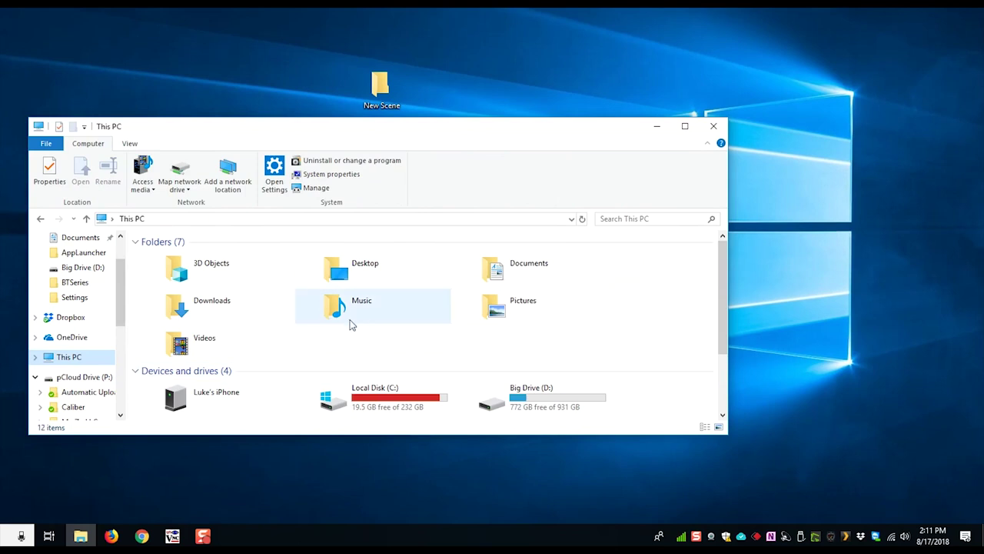
double_click(220, 401)
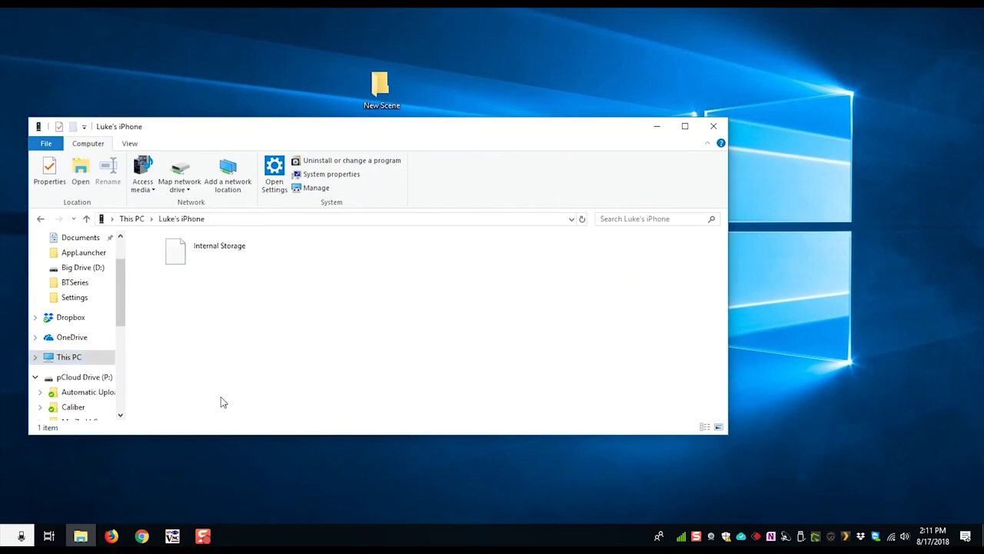
double_click(232, 252)
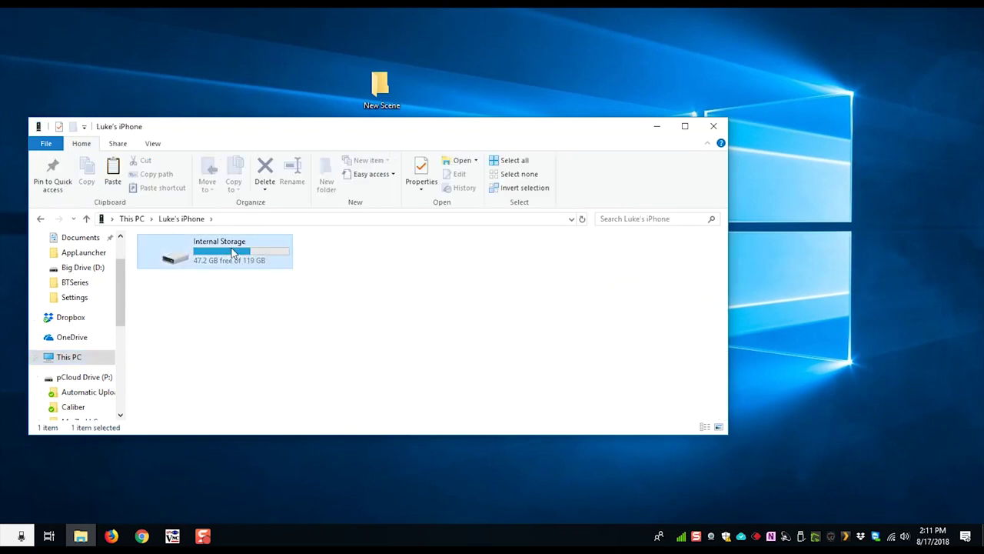
double_click(232, 248)
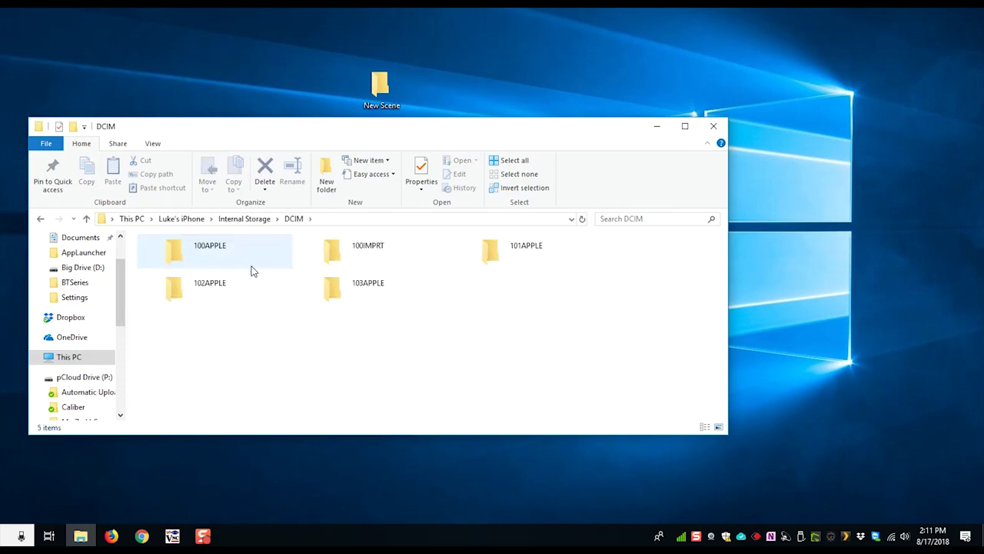
double_click(382, 295)
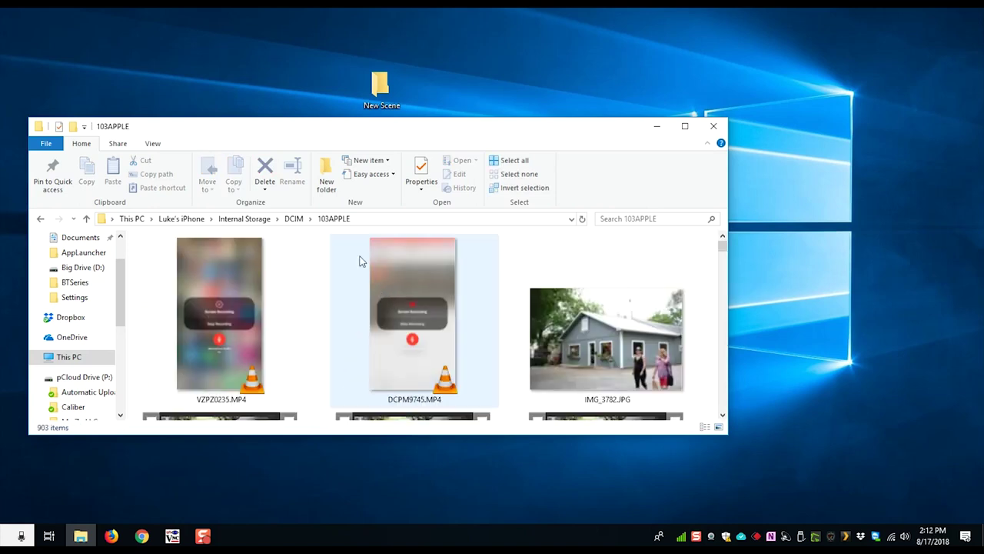
- Display the 103APPLE files in the Details layout and restore the extra large icons
click(153, 143)
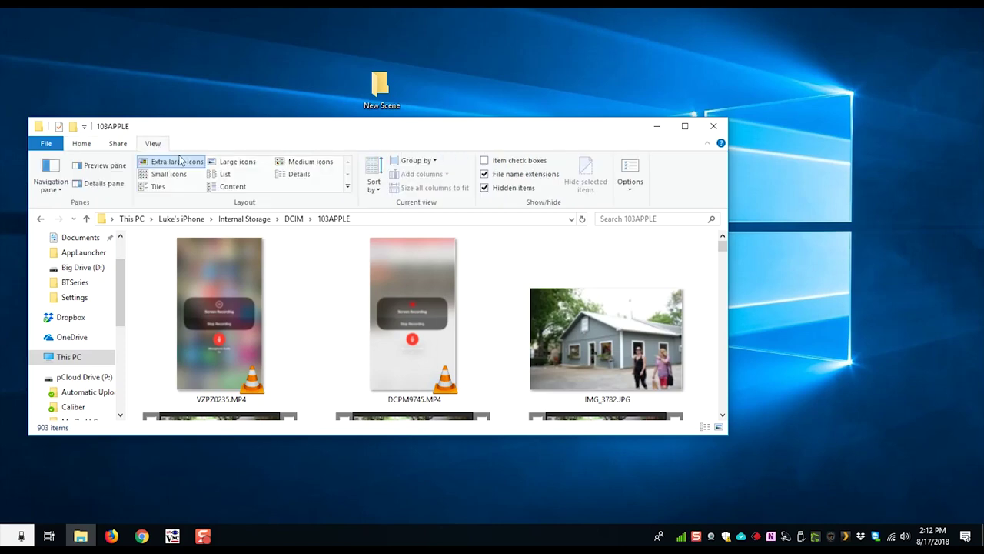
click(294, 178)
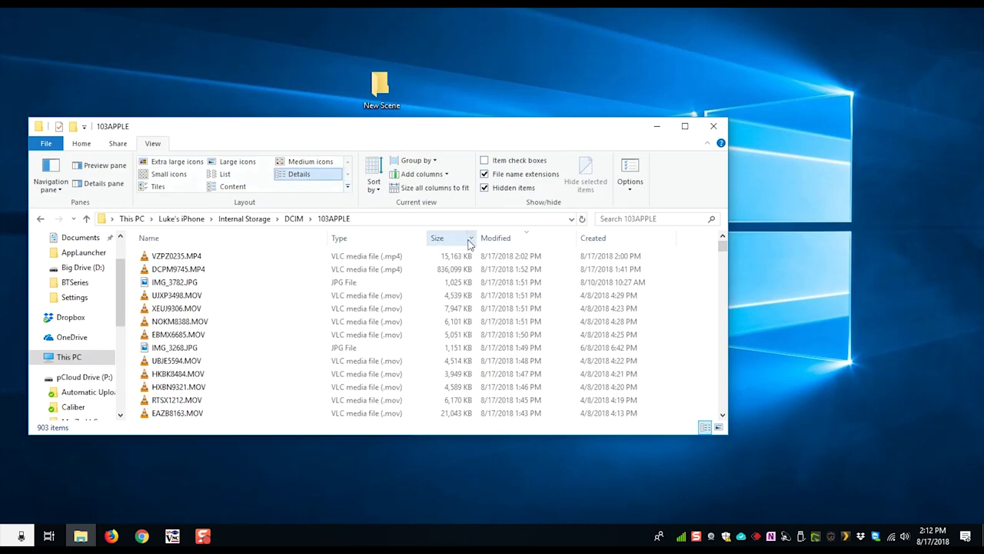
drag(621, 133, 626, 61)
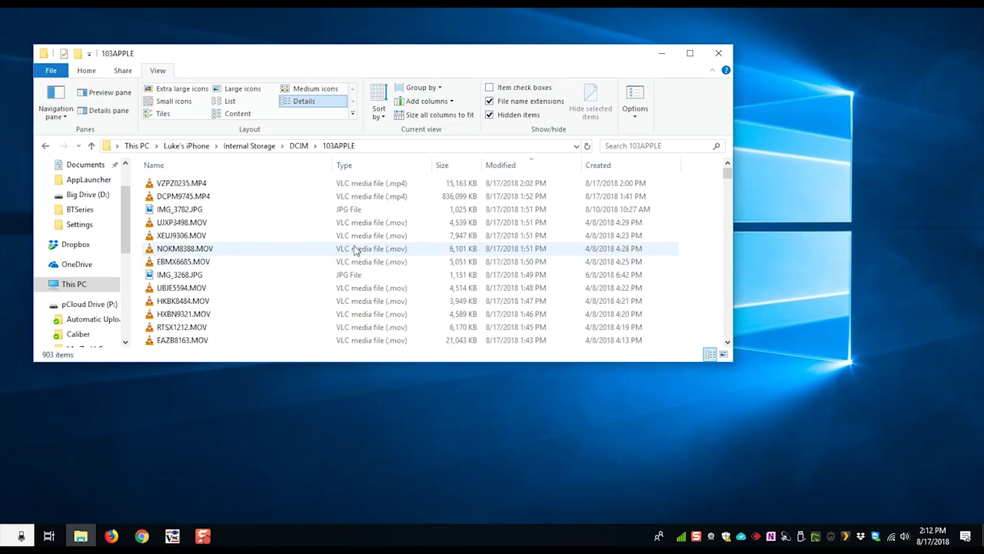
click(185, 94)
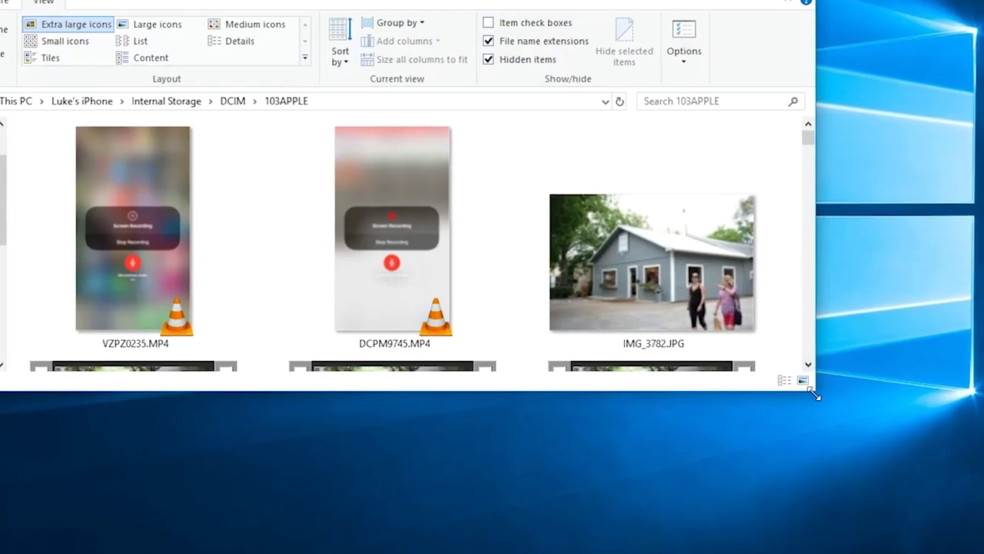
- Enlarge the folder window and select the clips UJXP3498.MOV, XEUJ9306.MOV and NOKM8388.MOV together
drag(815, 394, 929, 550)
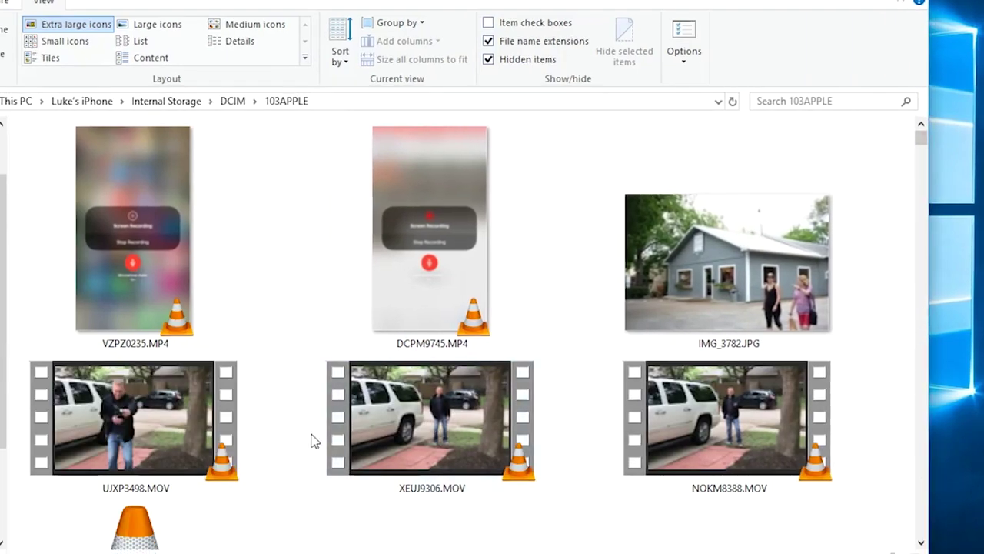
click(171, 428)
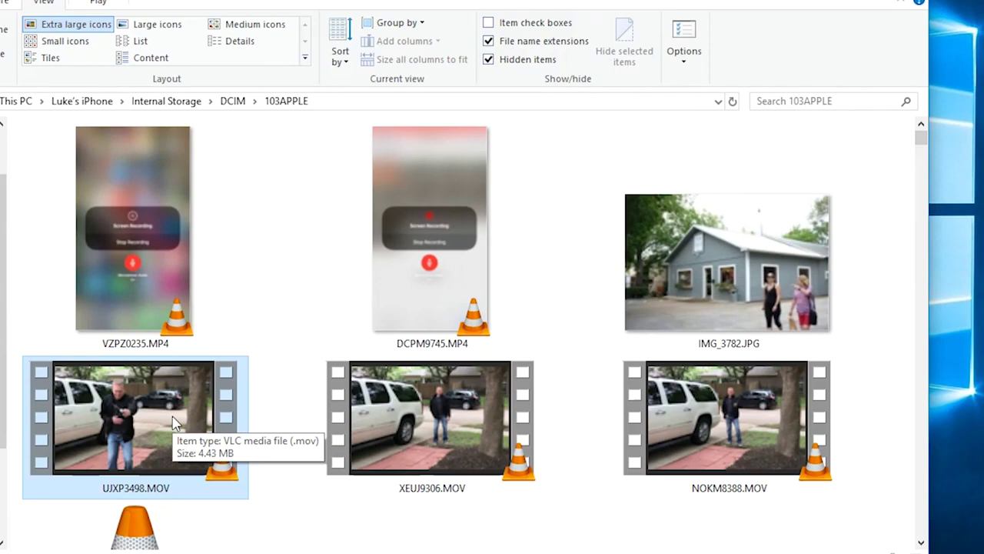
ctrl+click(399, 419)
ctrl+click(755, 413)
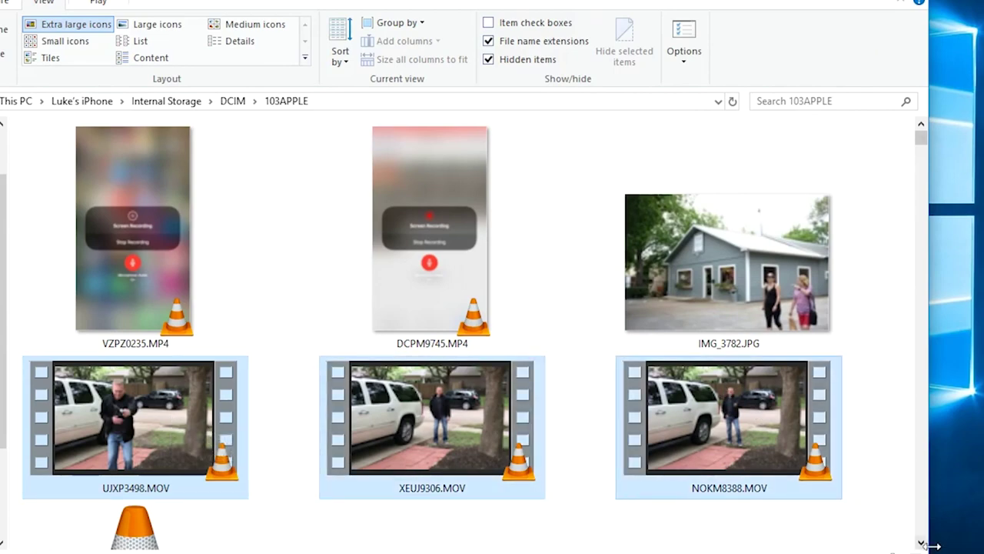
- Add UBJE5594.MOV, RTSX1212.MOV, HXBN9321.MOV, HKBK8484.MOV, EAZB8163.MOV and EBMX6685.MOV to the selection
scroll(921, 545, down, 3)
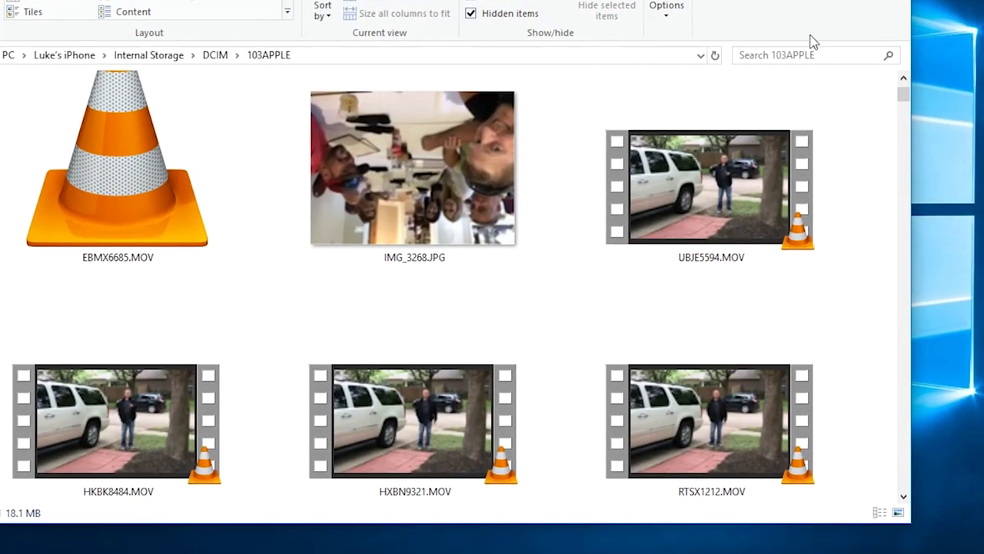
drag(906, 100, 906, 99)
ctrl+click(731, 230)
ctrl+click(710, 347)
ctrl+click(377, 403)
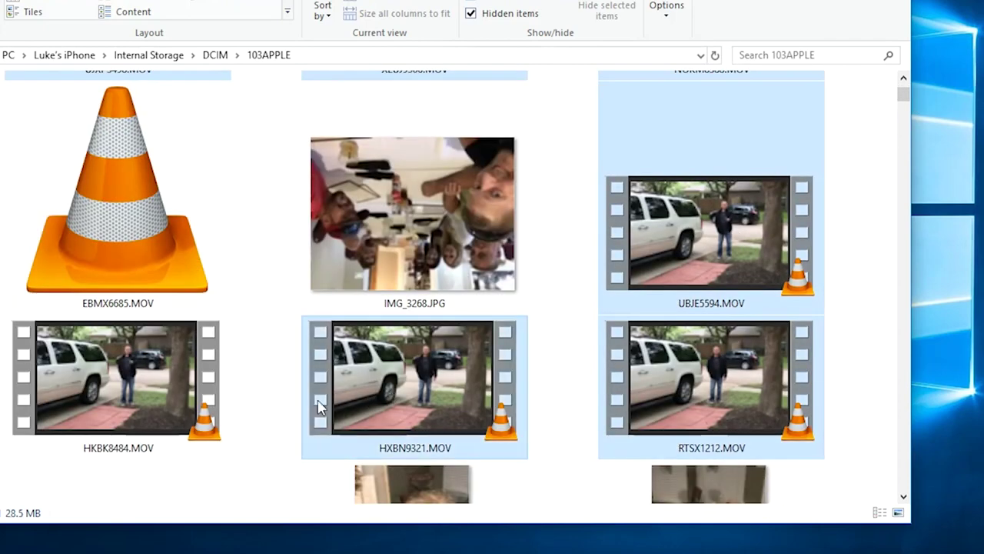
ctrl+click(125, 415)
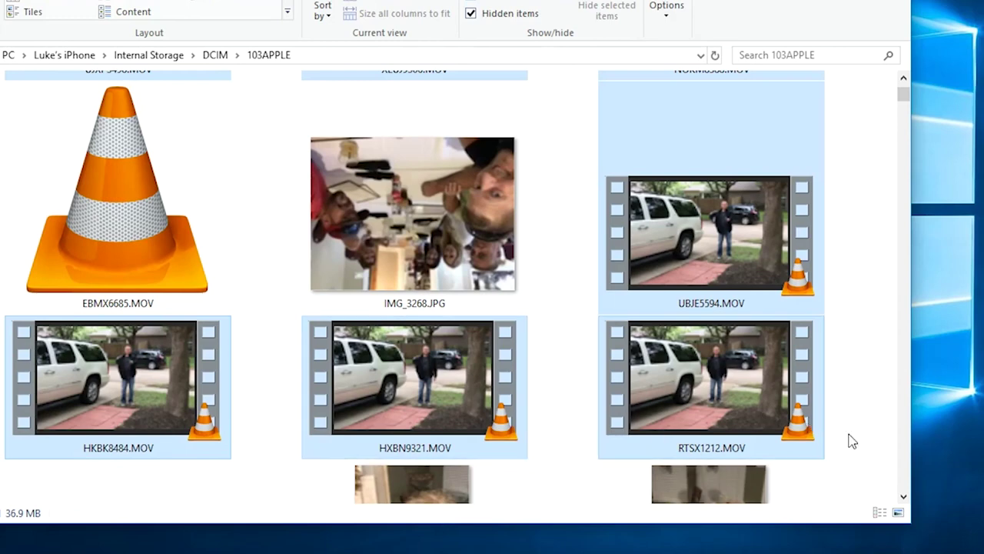
click(903, 496)
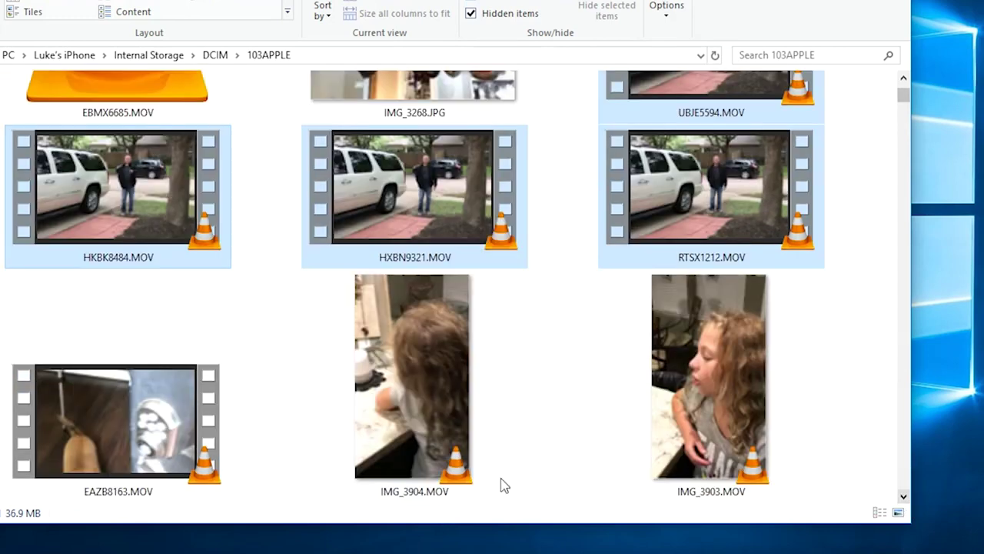
ctrl+click(115, 430)
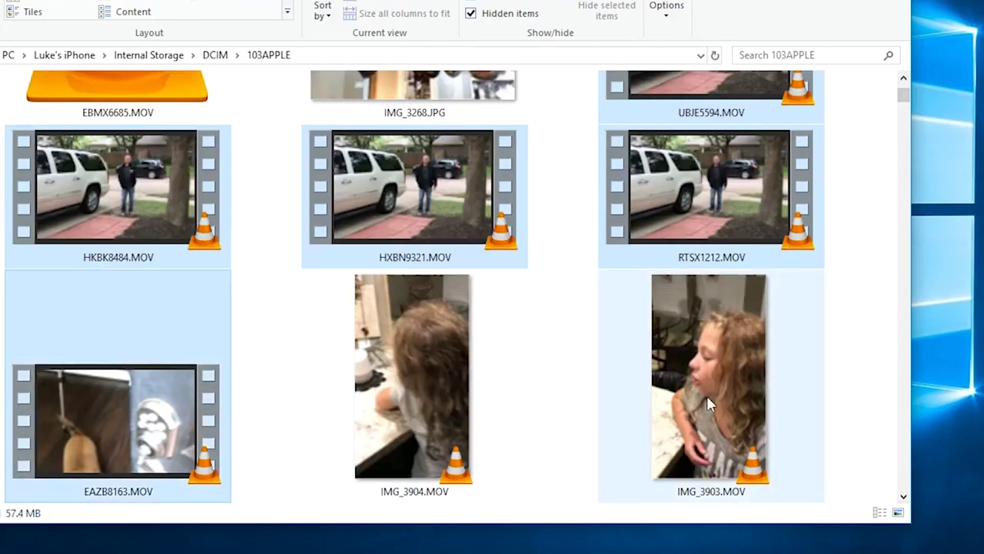
click(904, 80)
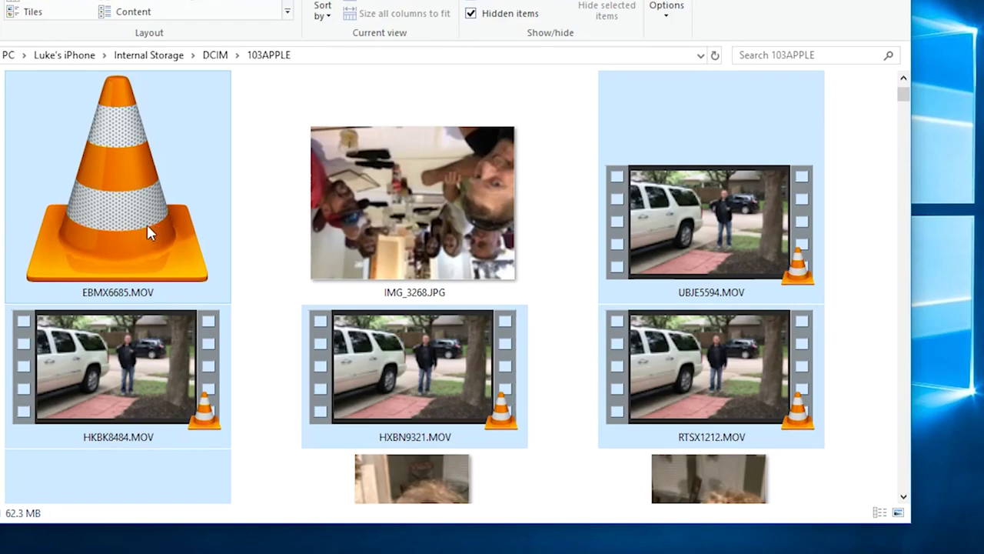
- Copy the selected video clips from the iPhone into the New Scene folder on the desktop
right_click(147, 226)
click(187, 318)
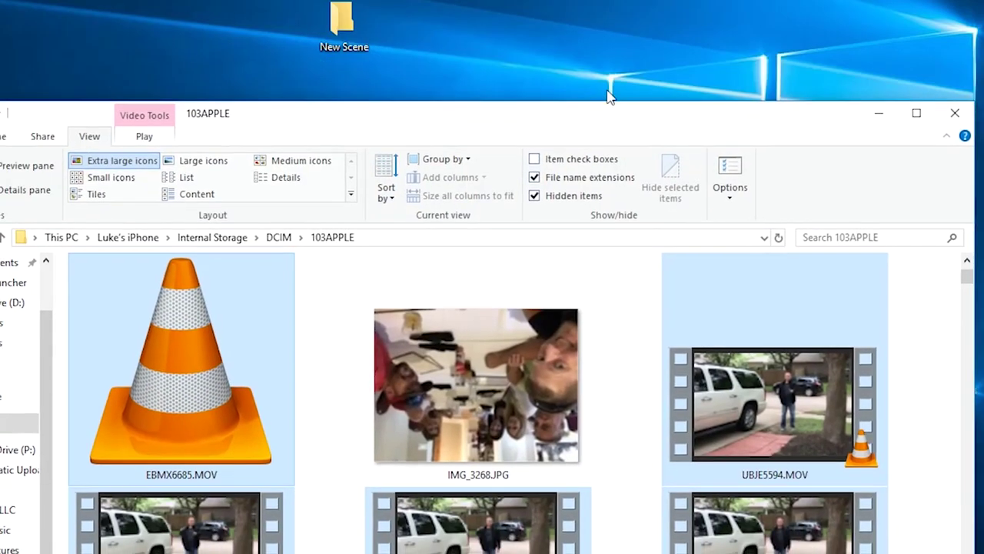
double_click(342, 31)
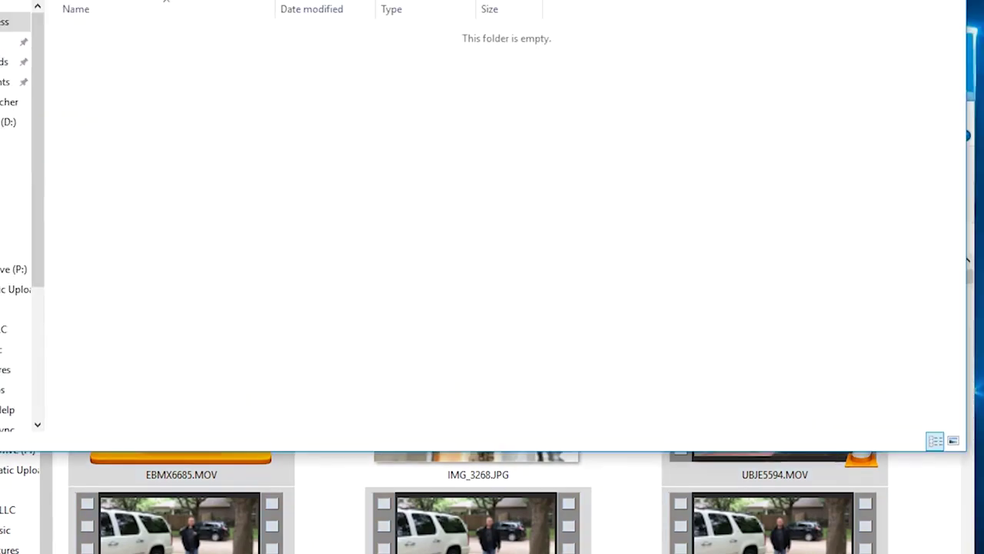
right_click(316, 273)
click(353, 389)
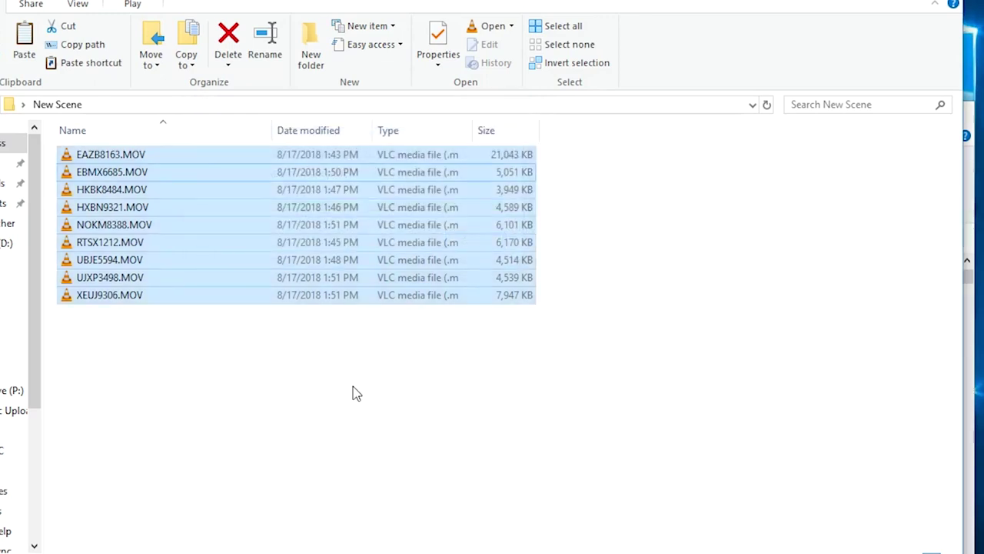
click(352, 387)
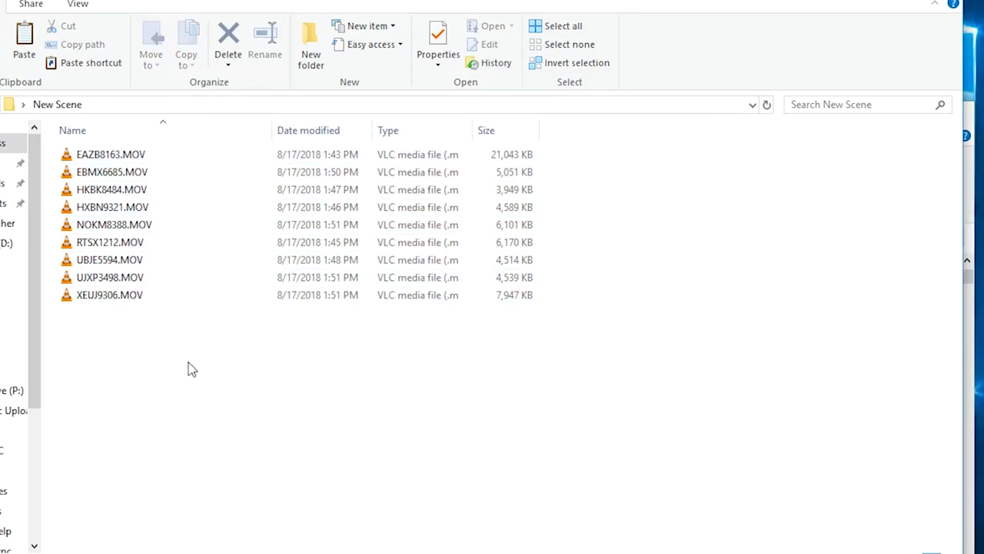
- Rename EAZB8163.MOV in the New Scene folder as Main.MOV
click(169, 157)
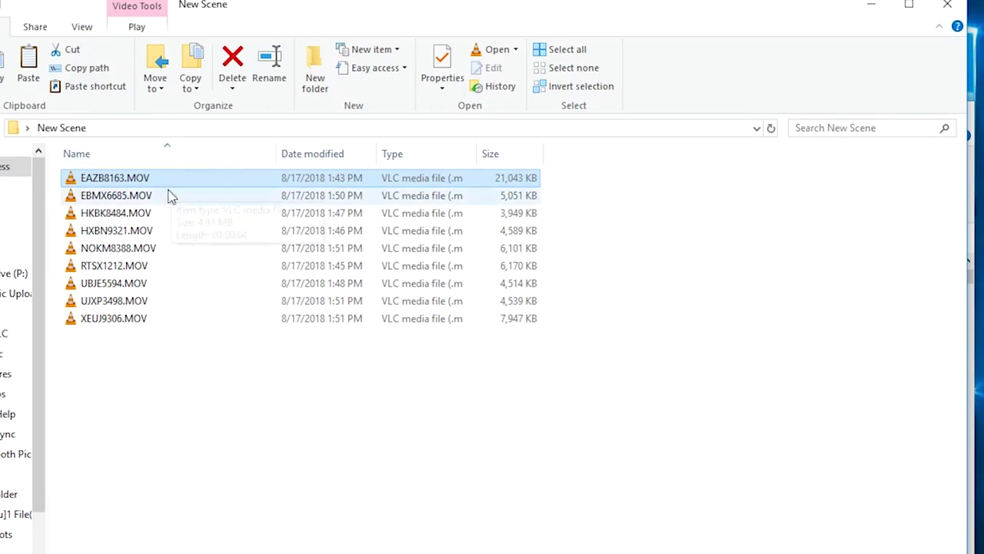
click(138, 181)
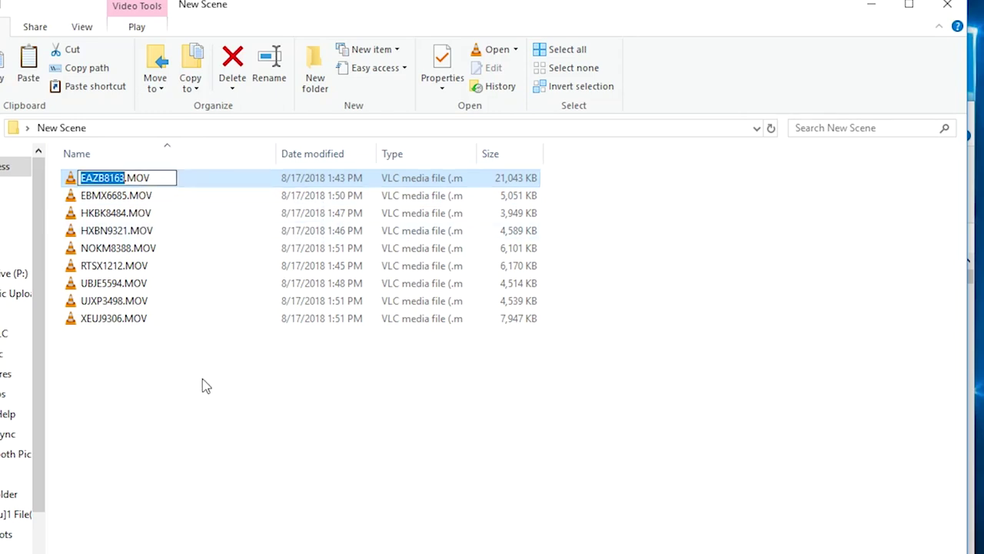
text(Main)
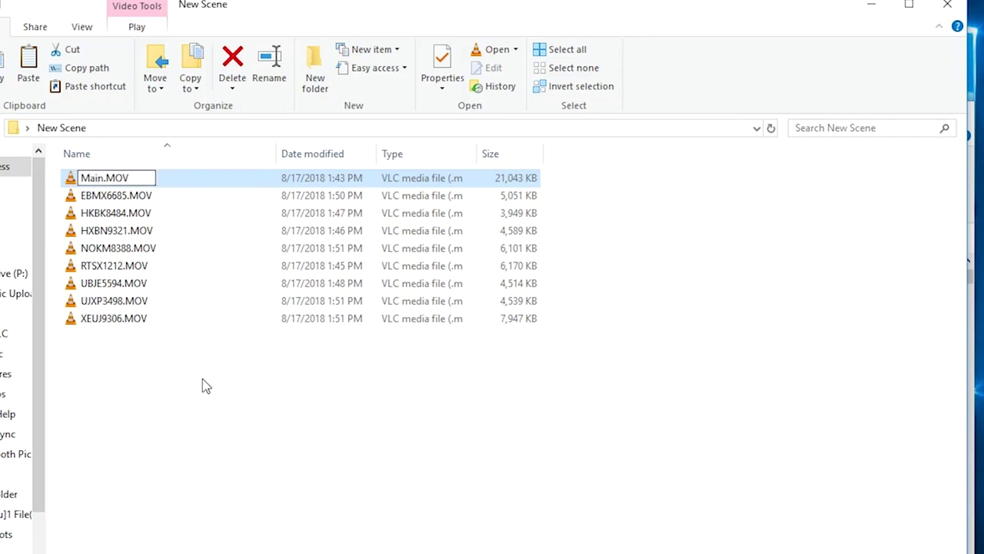
key(Return)
- Rename EBMX6685.MOV in the New Scene folder as Threat Death.MOV
double_click(153, 198)
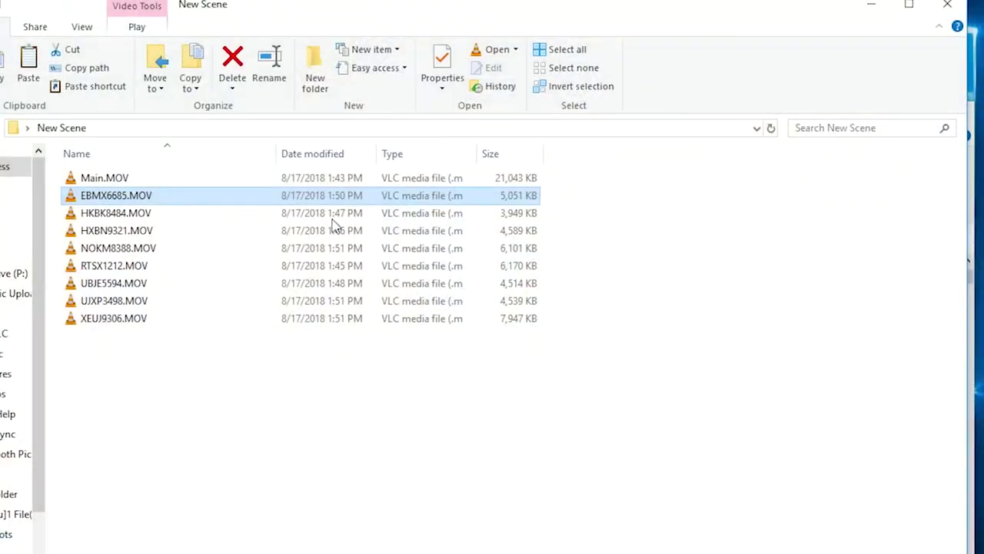
click(133, 196)
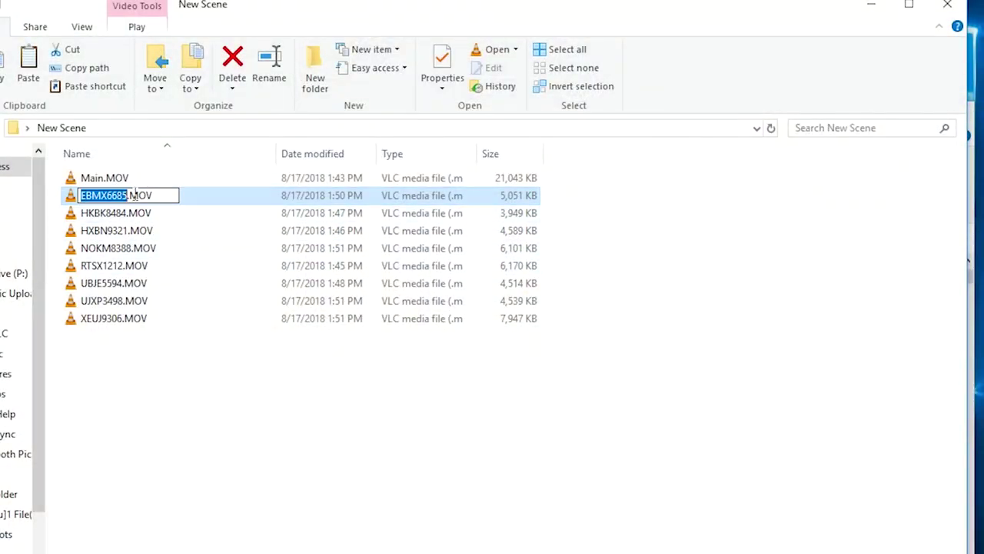
text(Threat )
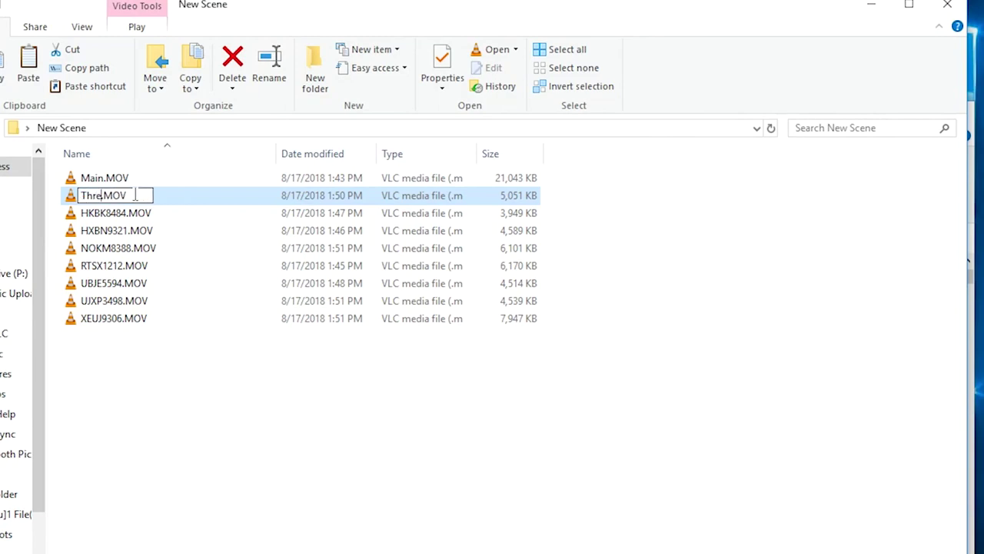
text(Death)
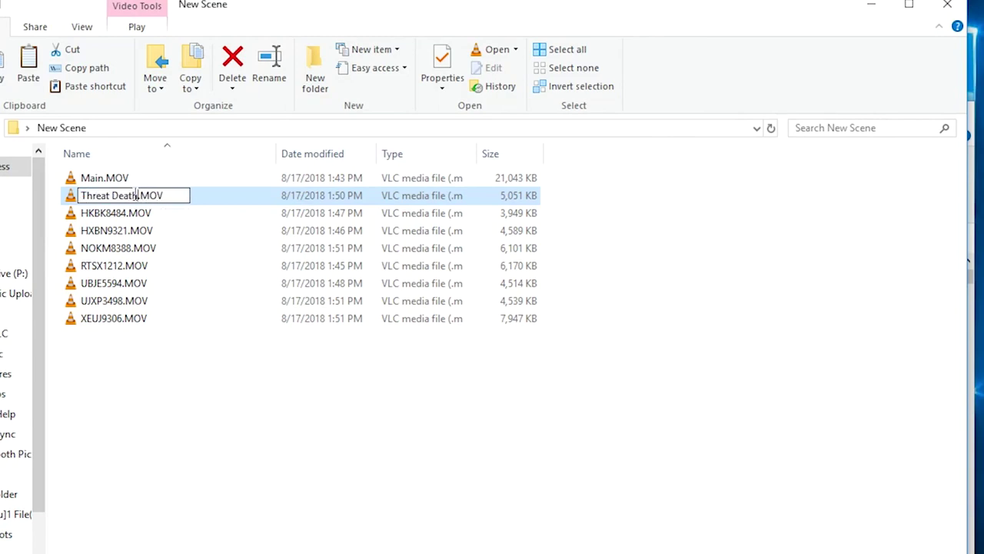
key(Return)
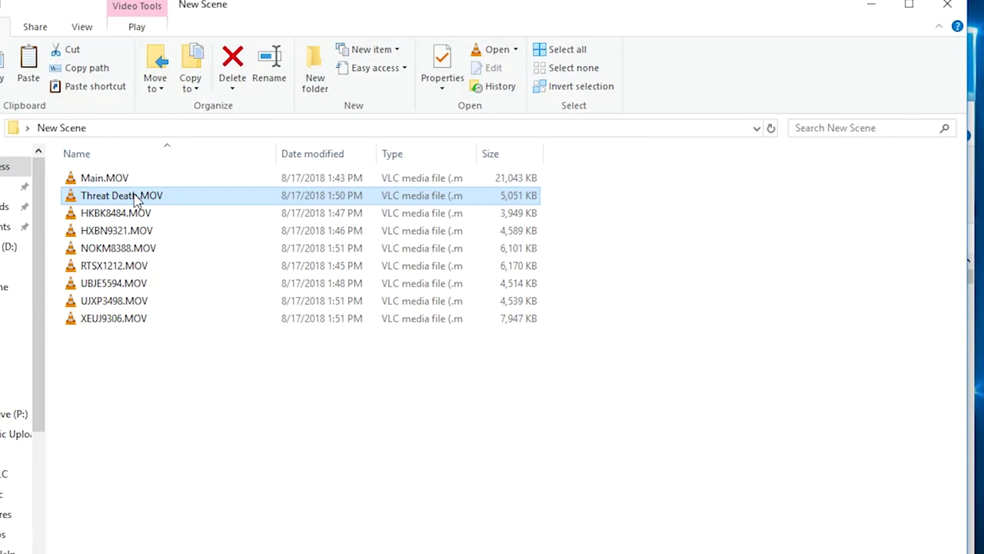
- Play HKBK8484.MOV in the New Scene folder to identify the clip and rename it as Threat Comply.MOV
click(115, 220)
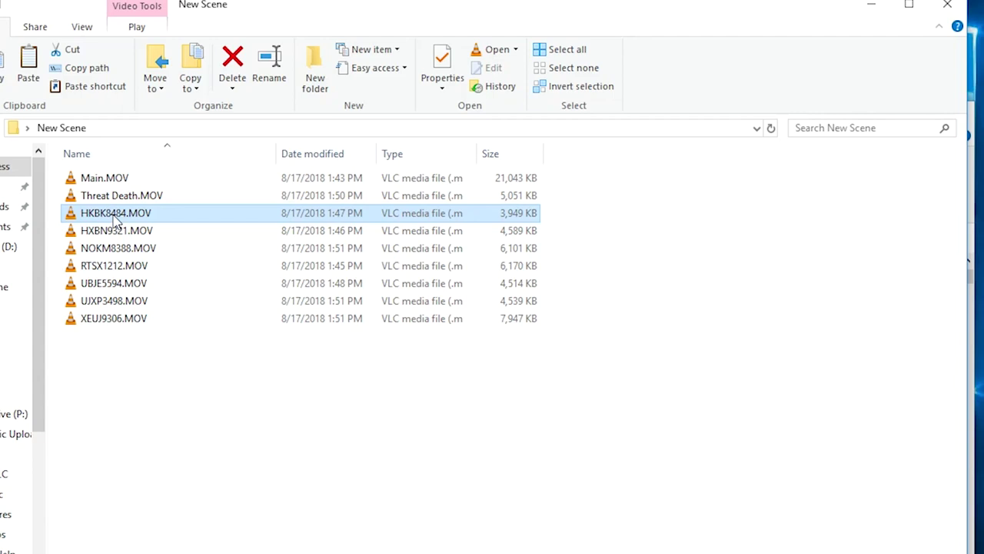
double_click(115, 215)
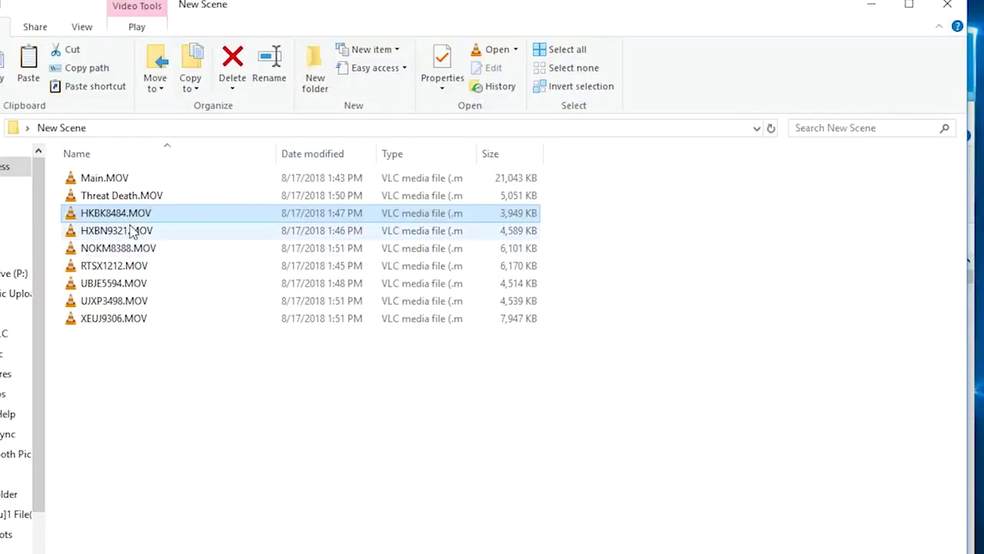
click(131, 215)
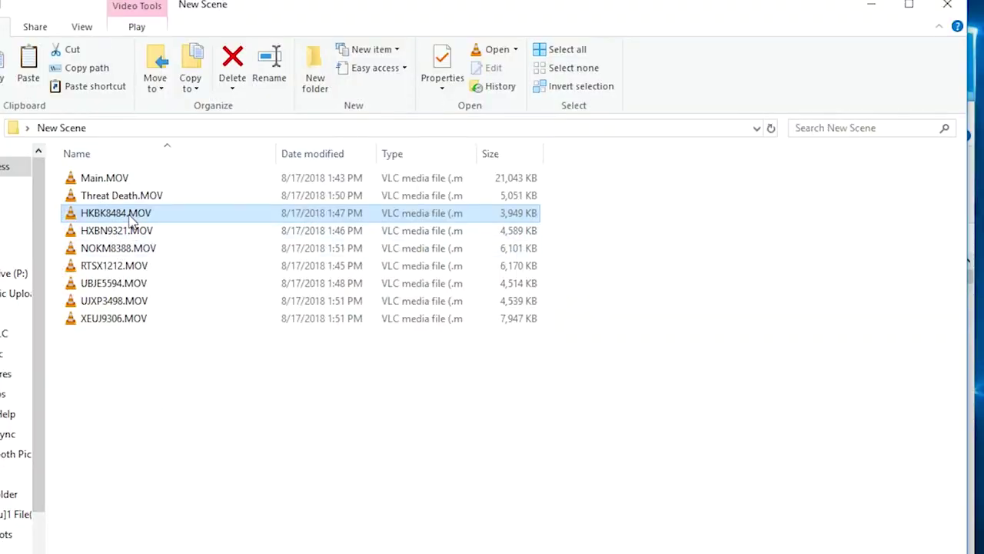
text(Threat )
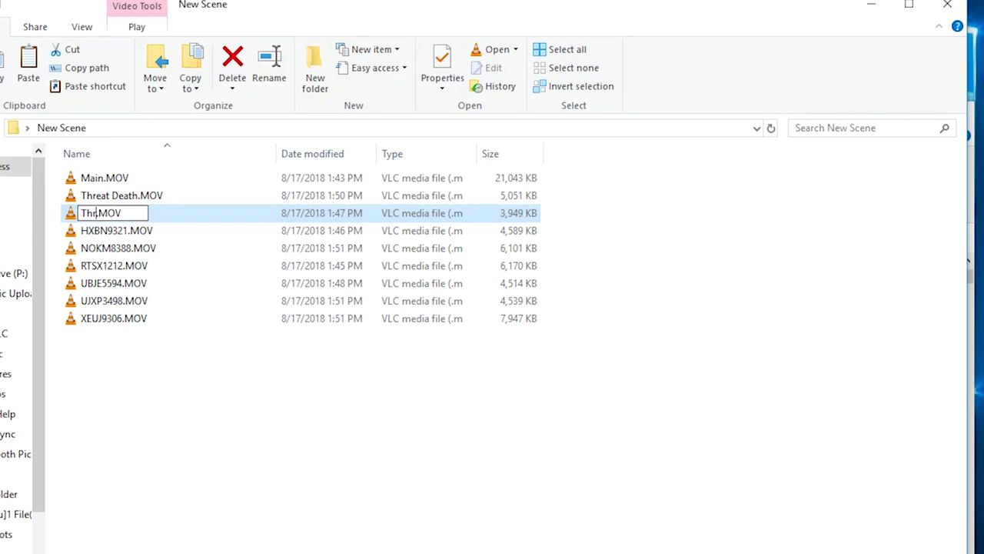
text(Comply)
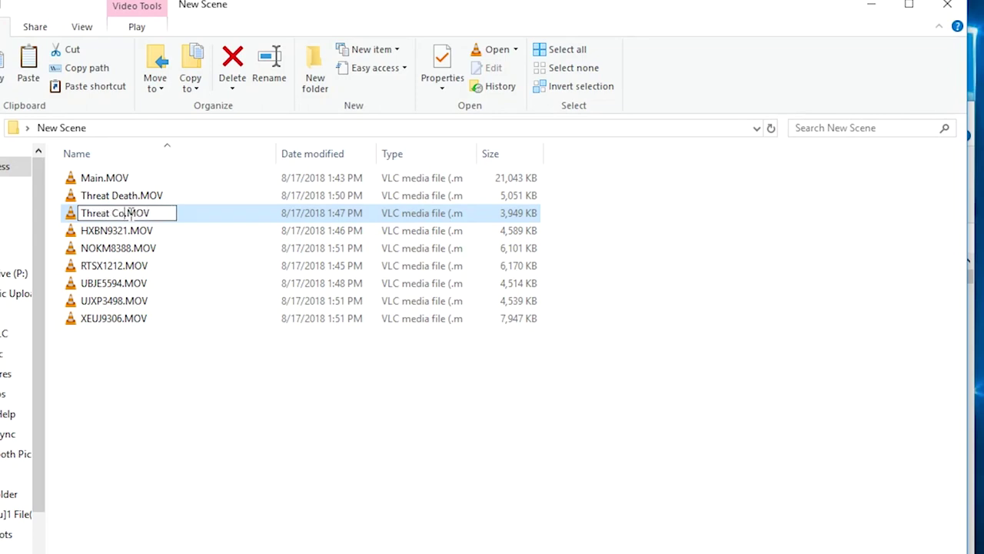
key(Return)
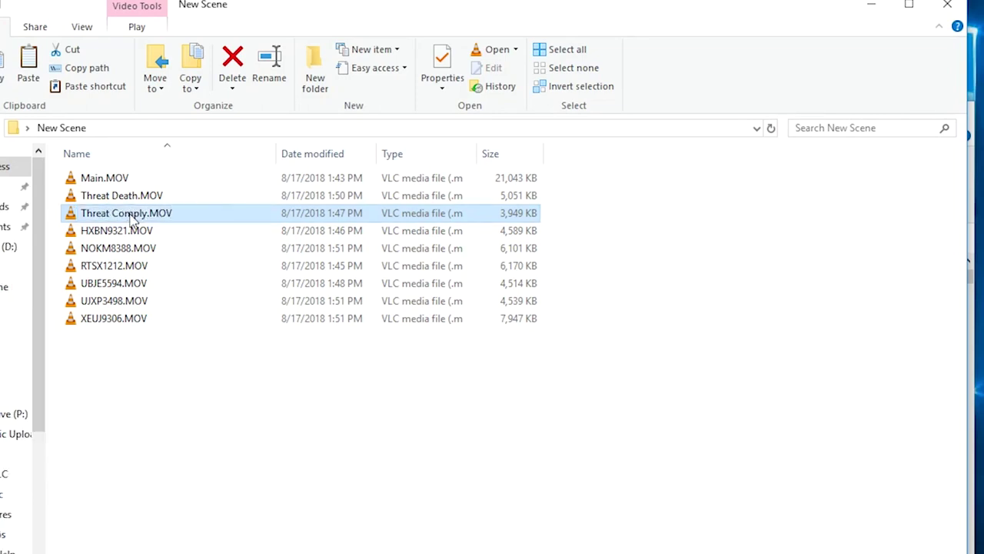
- Play HXBN9321.MOV in the New Scene folder to identify the clip and rename it as Threat.MOV
double_click(114, 229)
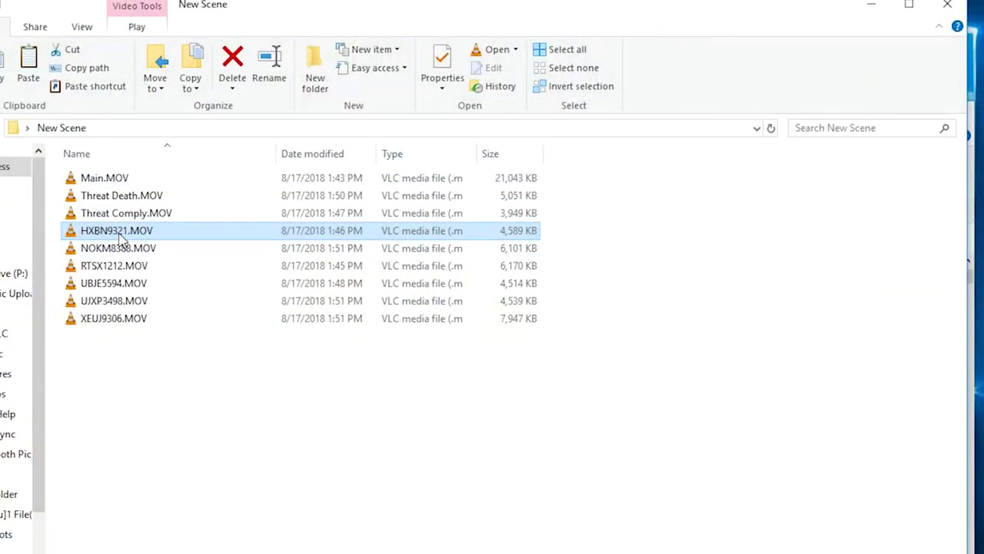
click(120, 230)
text(Threa)
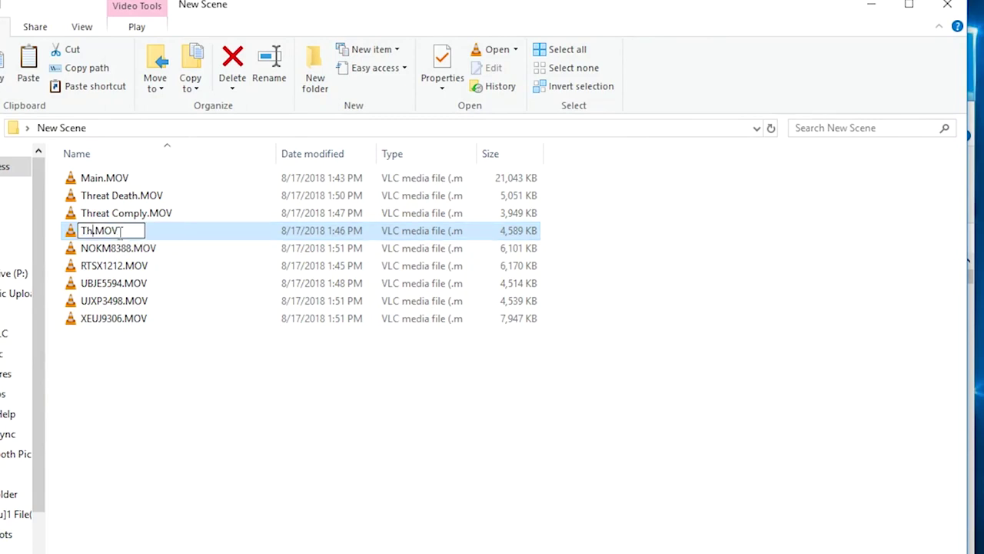
text(t)
key(Return)
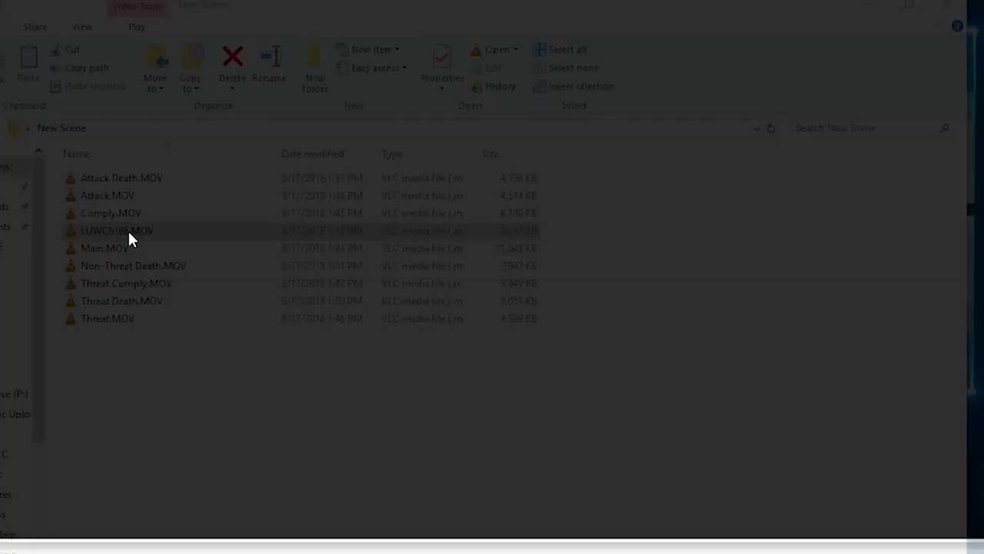
- Play LUWC6198.MOV in the New Scene folder to identify the clip and rename it as 1st Shot.MOV
double_click(127, 231)
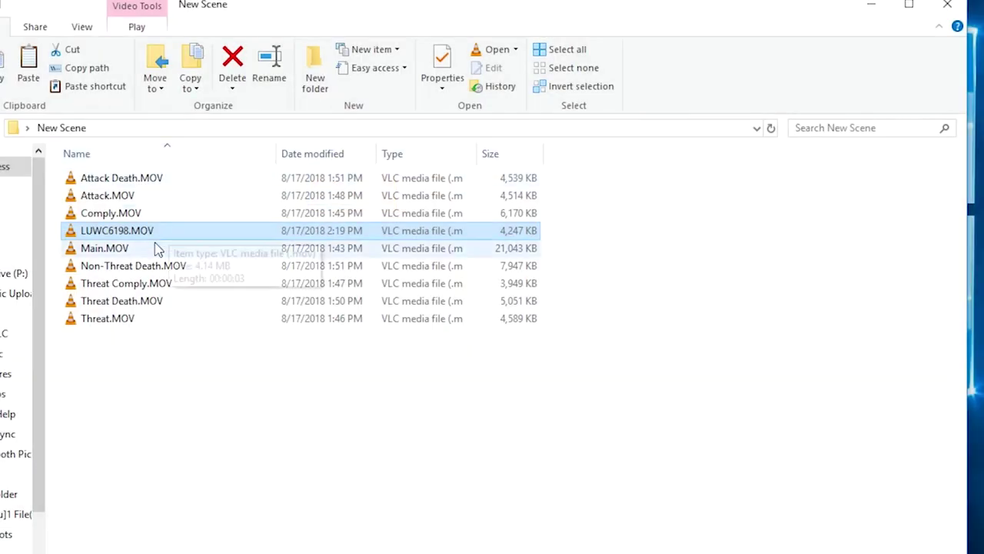
click(120, 235)
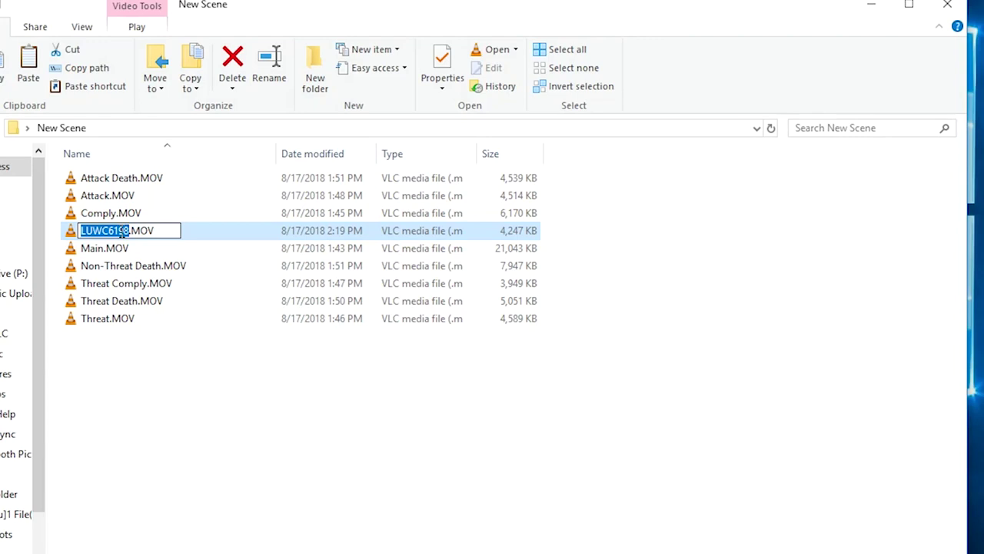
text(1st)
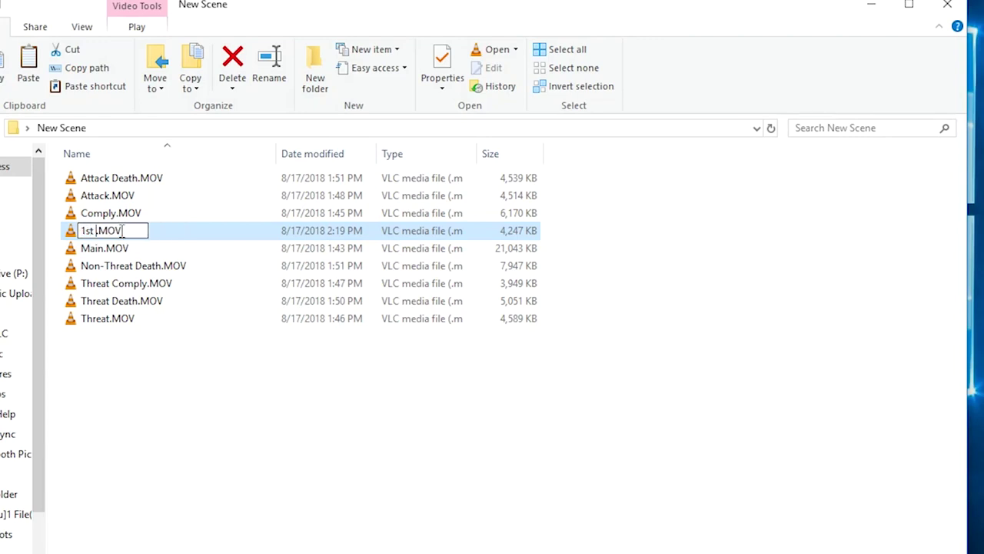
text( Shot)
key(Return)
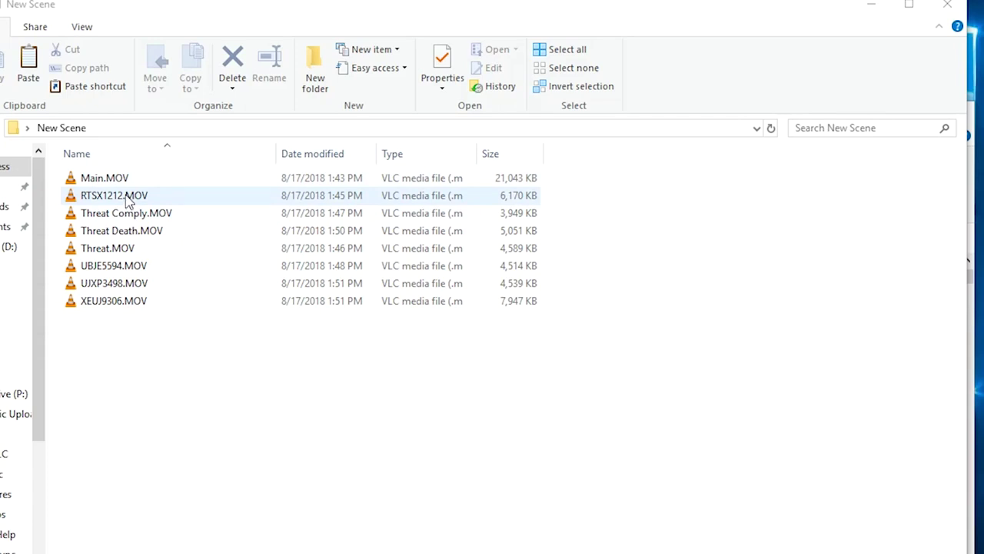
- Play RTSX1212.MOV in the New Scene folder to identify the clip and rename it as Comply.MOV
double_click(127, 196)
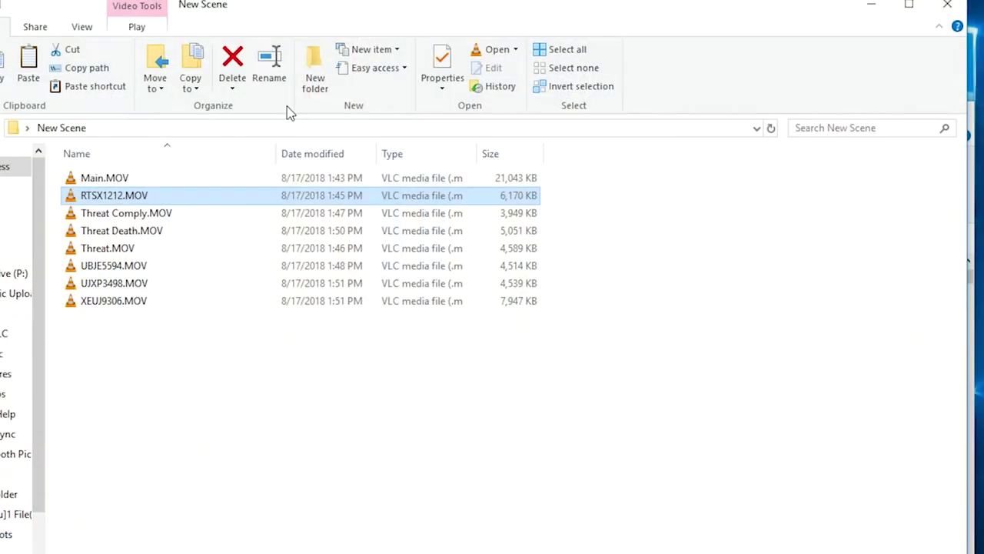
click(108, 197)
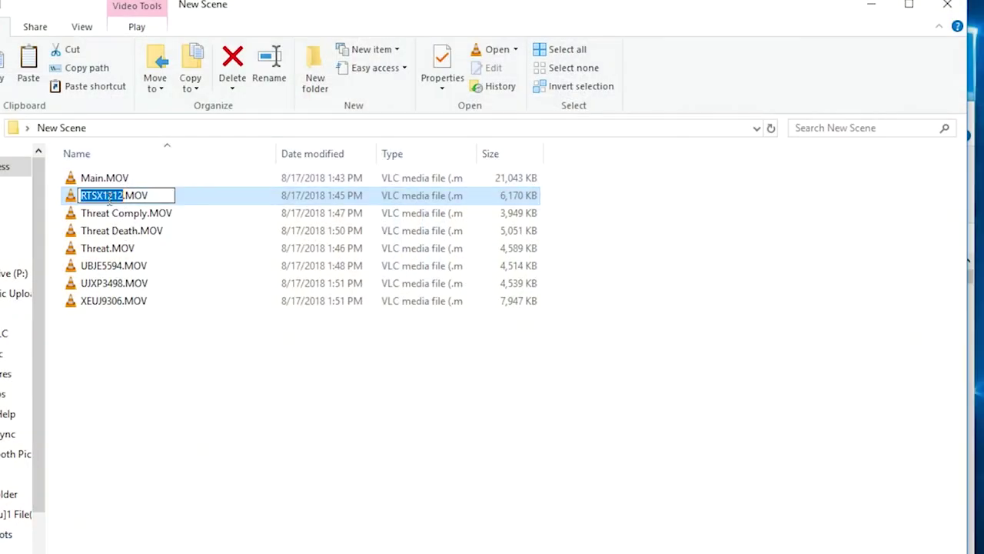
text(Comply)
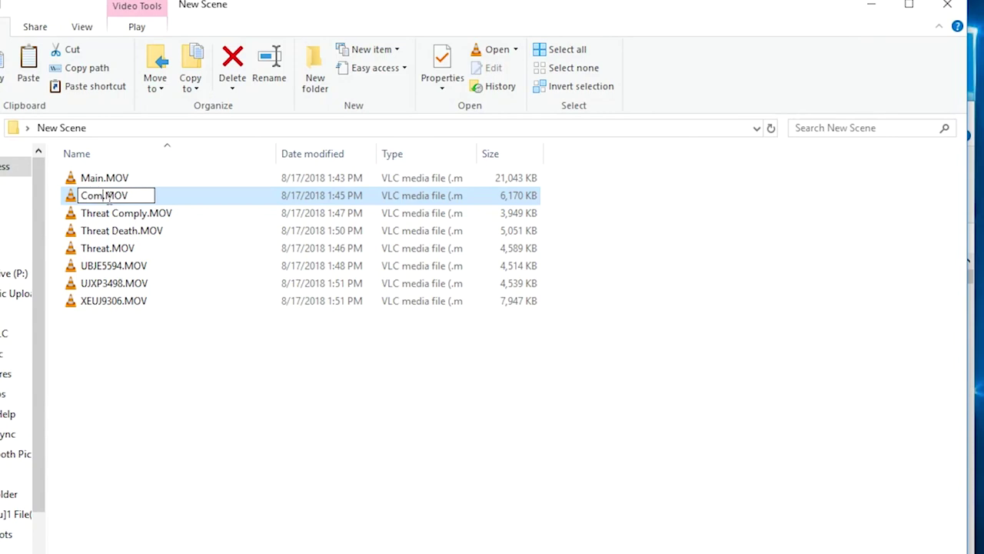
key(Return)
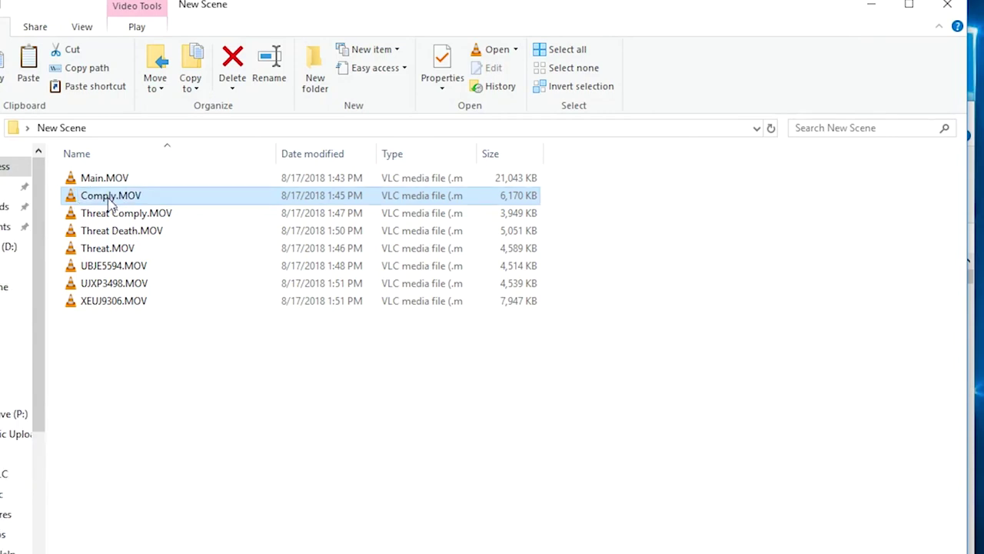
- Play UBJE5594.MOV in the New Scene folder to identify the clip and rename it as Attack.MOV
double_click(105, 265)
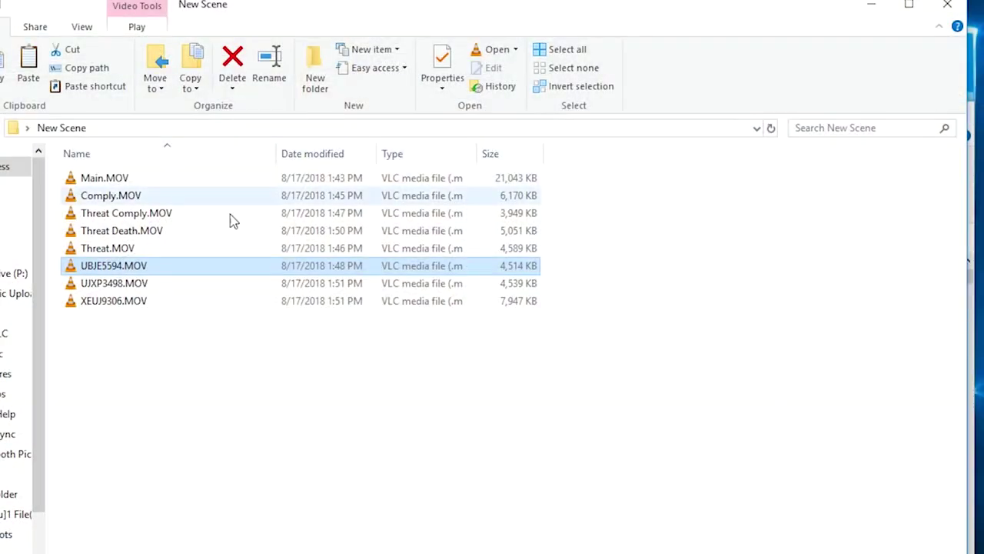
click(114, 269)
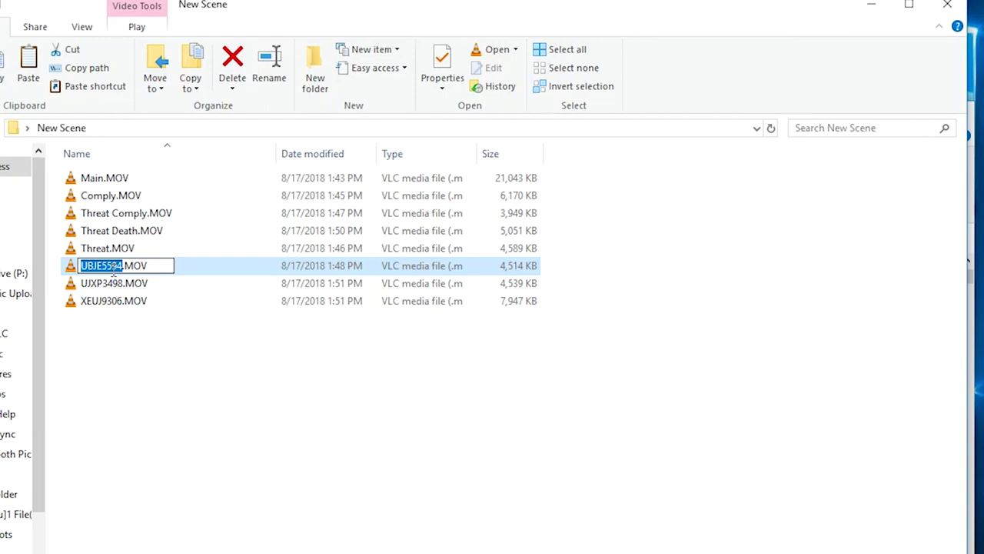
text(Attack)
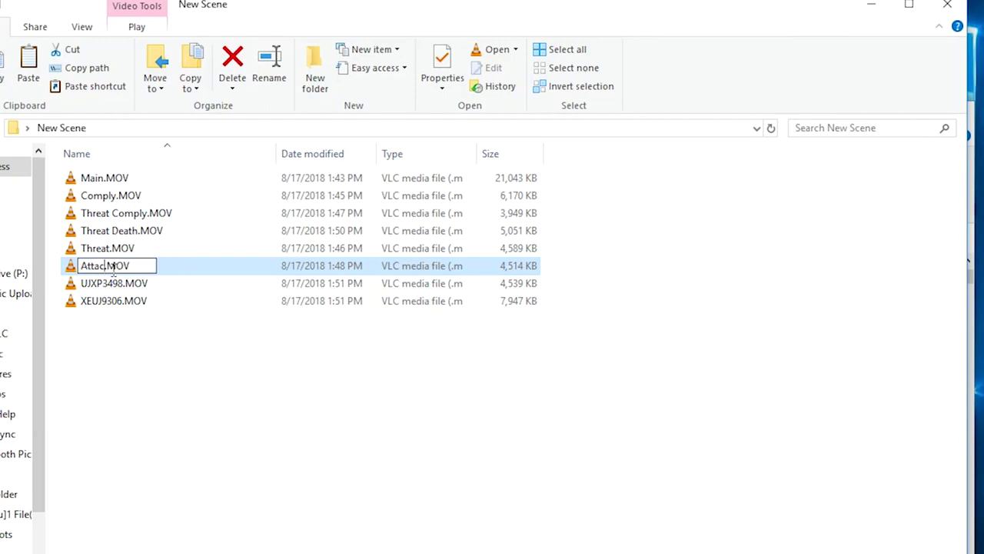
key(Return)
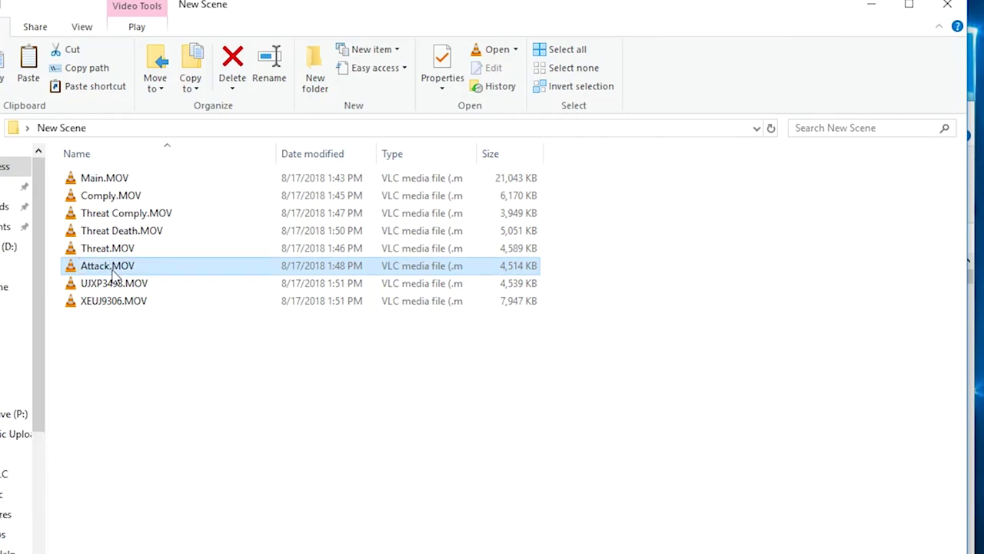
- Play UJXP3498.MOV in the New Scene folder, close the player and rename the clip as Attack Death.MOV
double_click(109, 285)
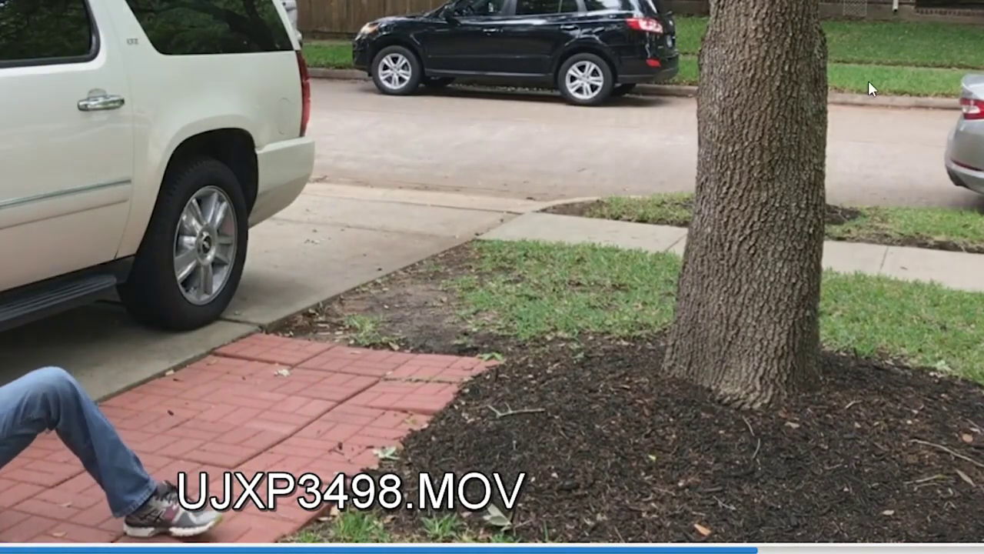
key(alt+F4)
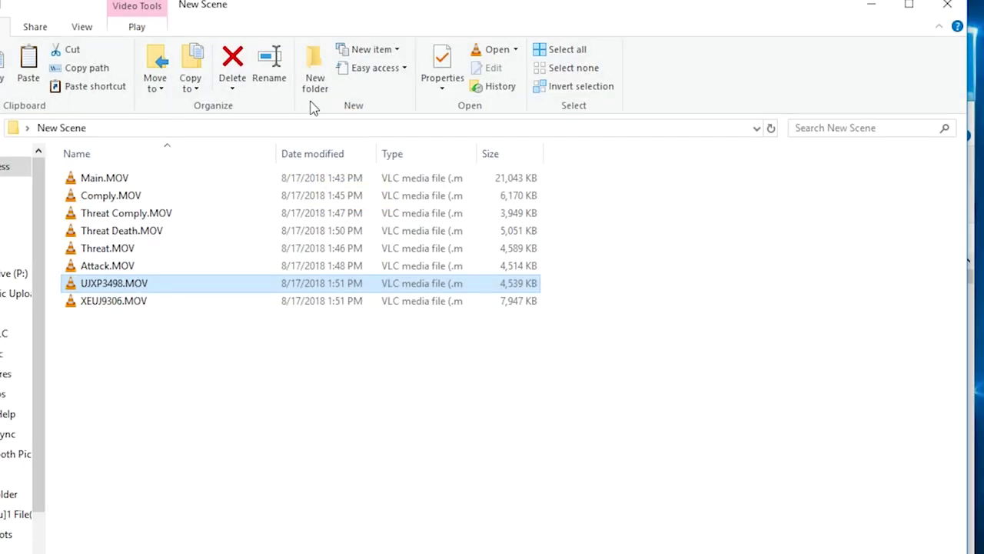
click(113, 285)
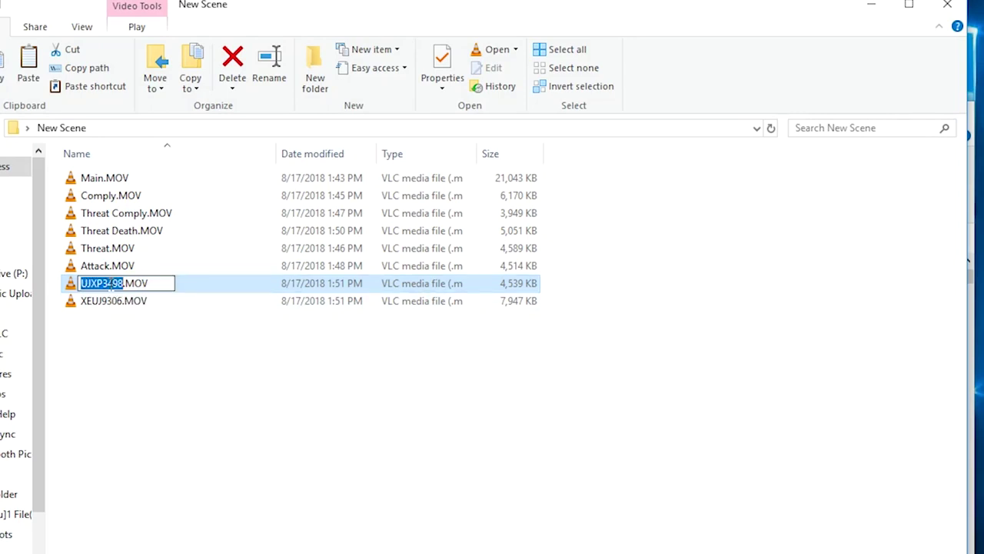
text(Attack Death)
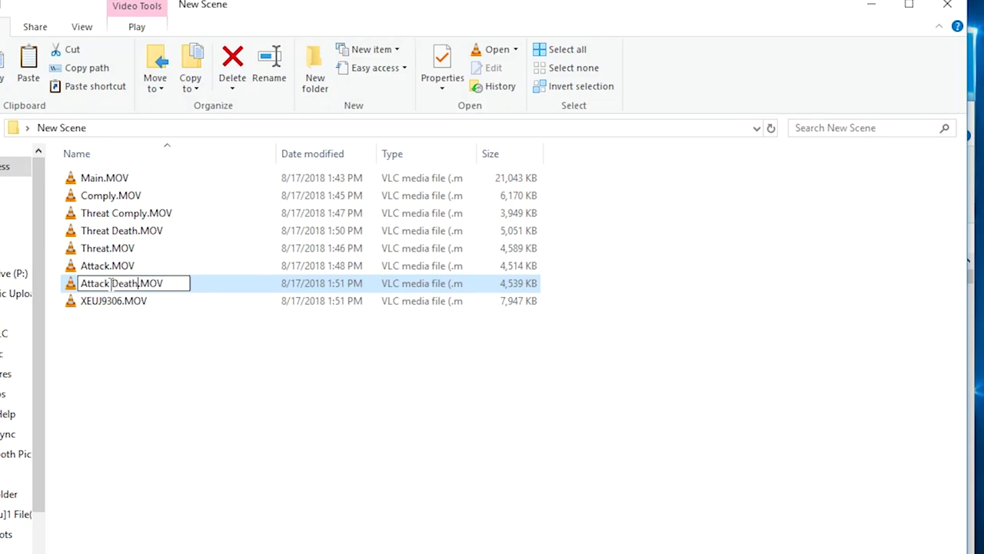
key(Return)
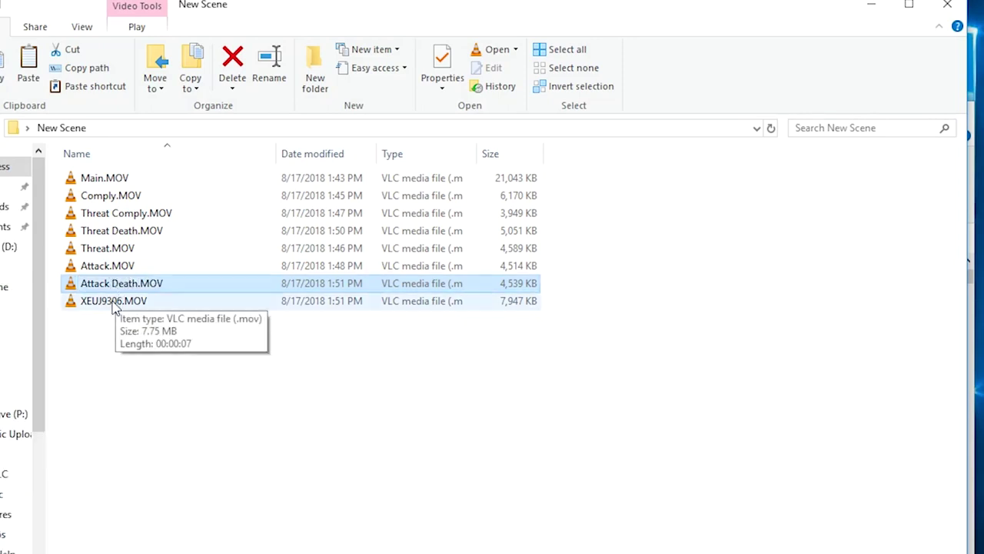
- Play XEUJ9306.MOV in the New Scene folder to identify the clip and rename it as Non-Threat Death.MOV
double_click(113, 302)
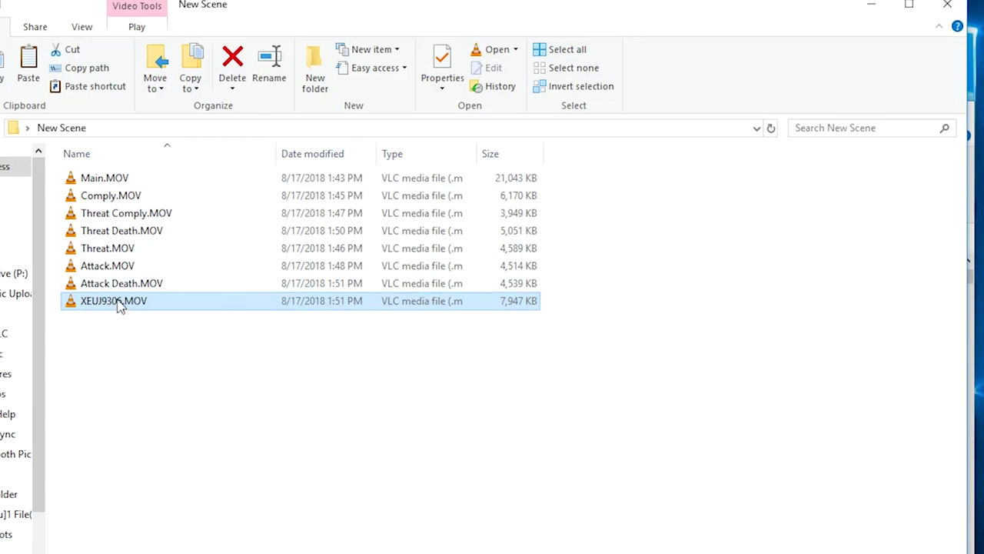
click(115, 302)
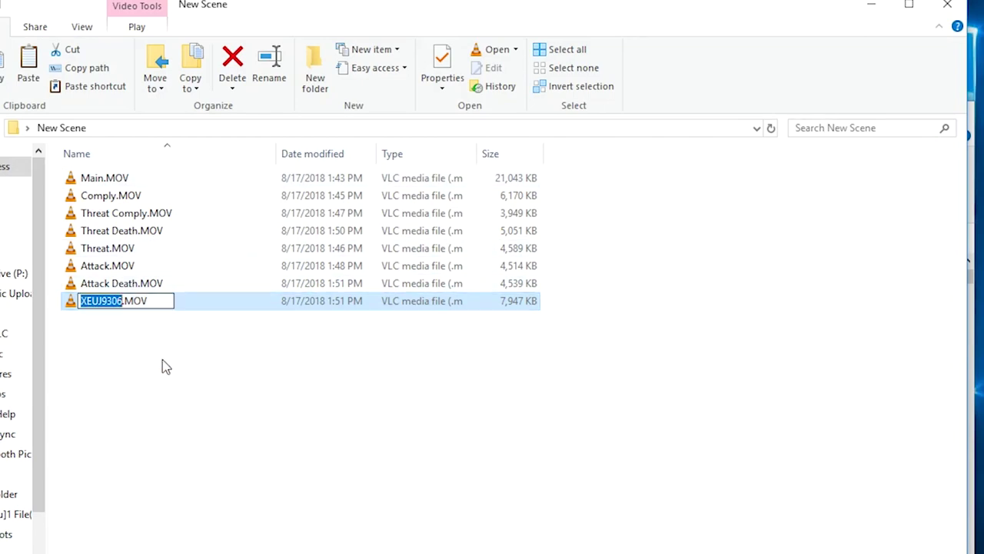
text(Non)
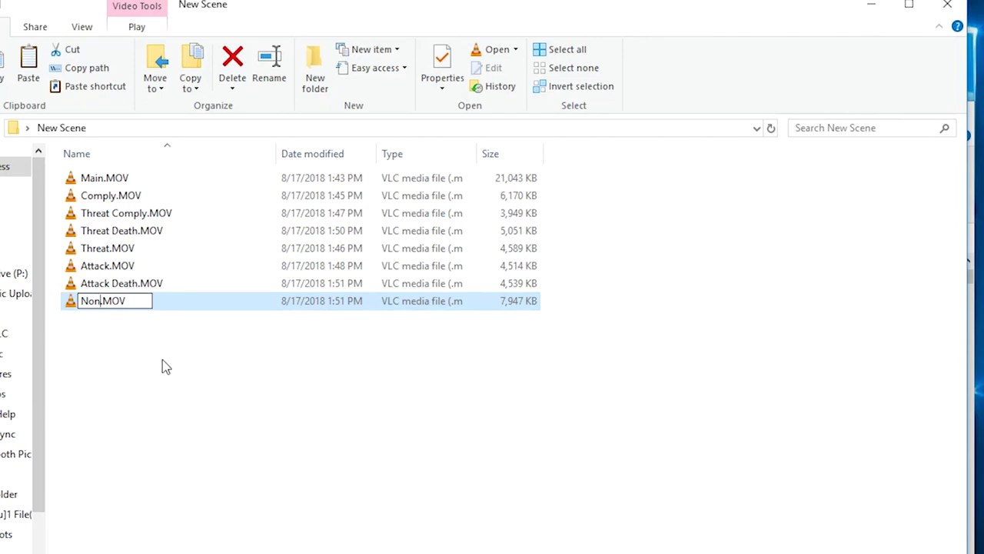
text(-Thre)
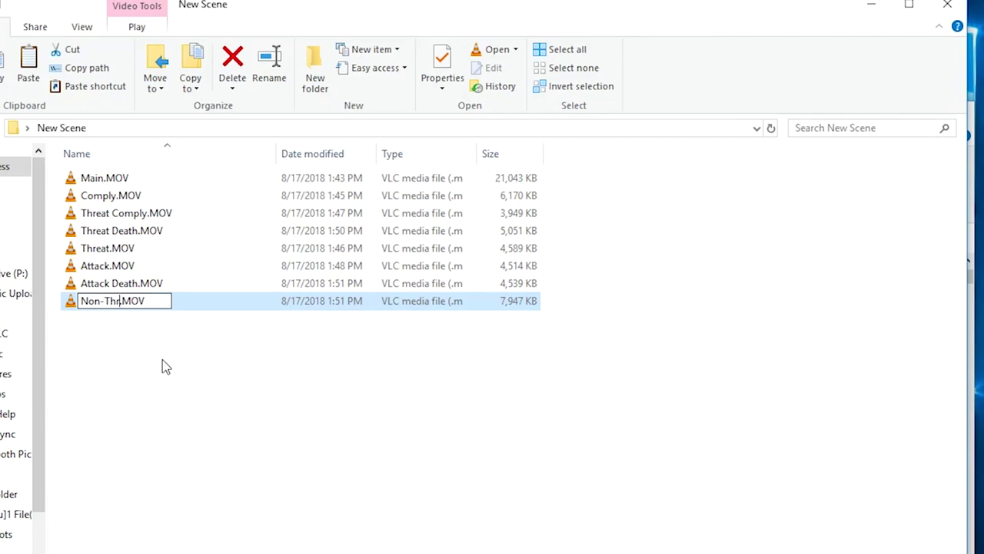
text(at Death)
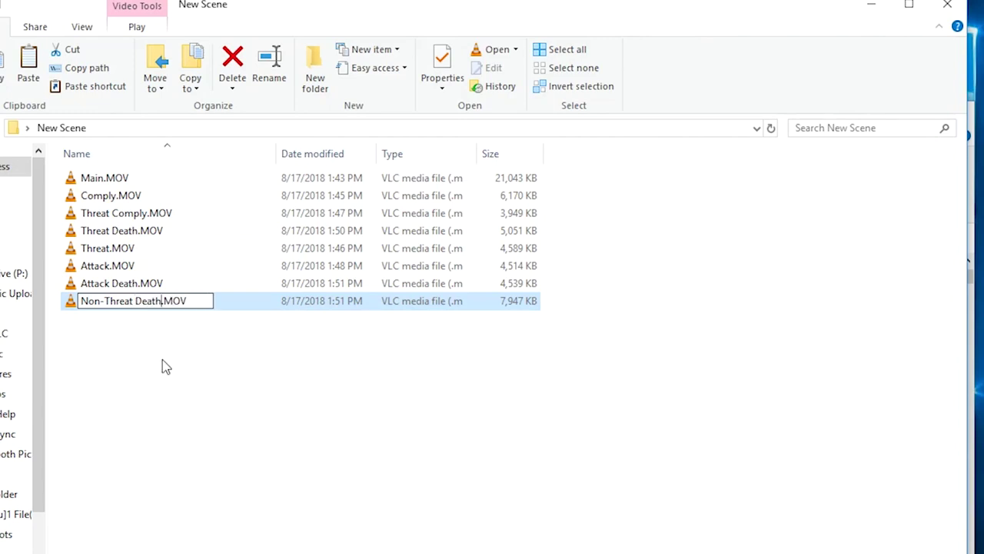
key(Return)
key(ctrl+v)
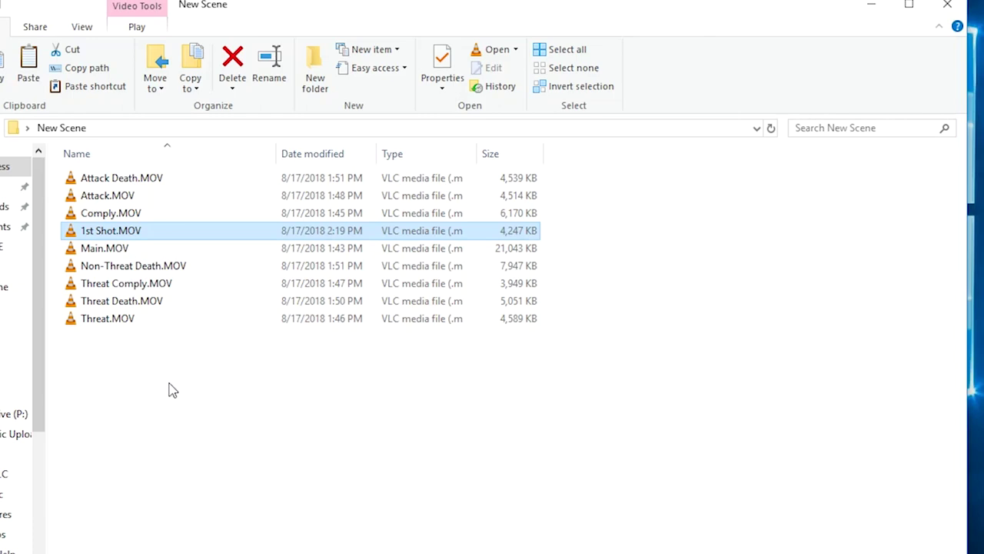
click(171, 388)
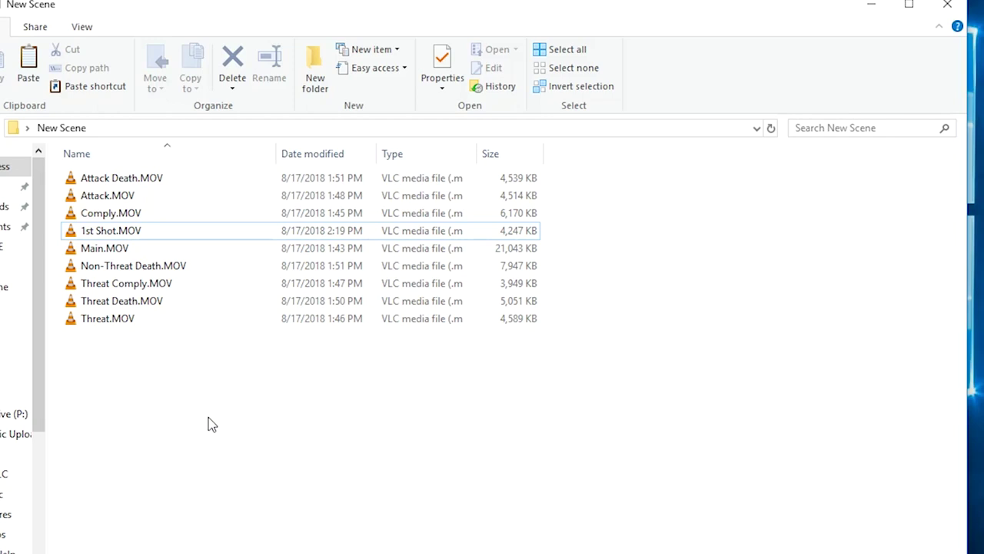
drag(204, 343, 117, 182)
click(259, 428)
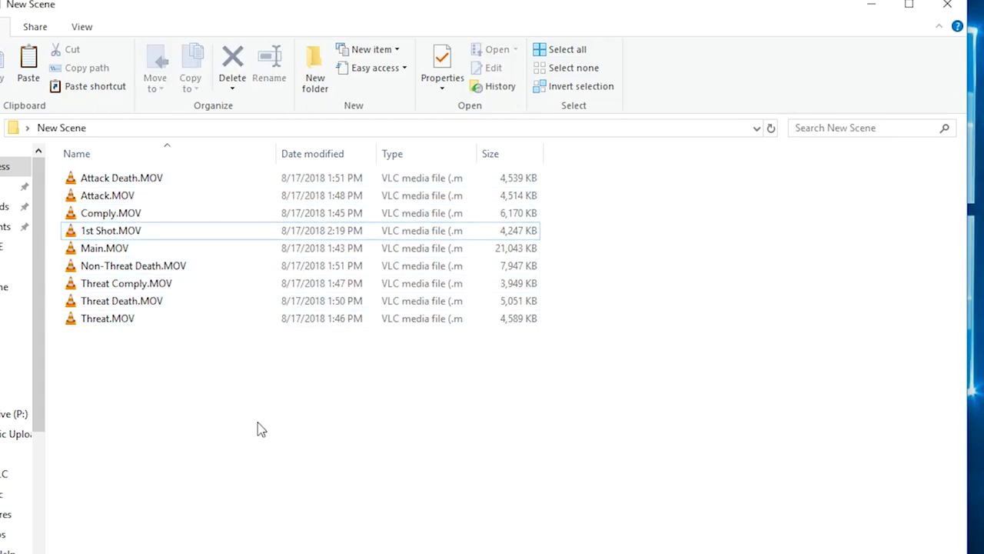